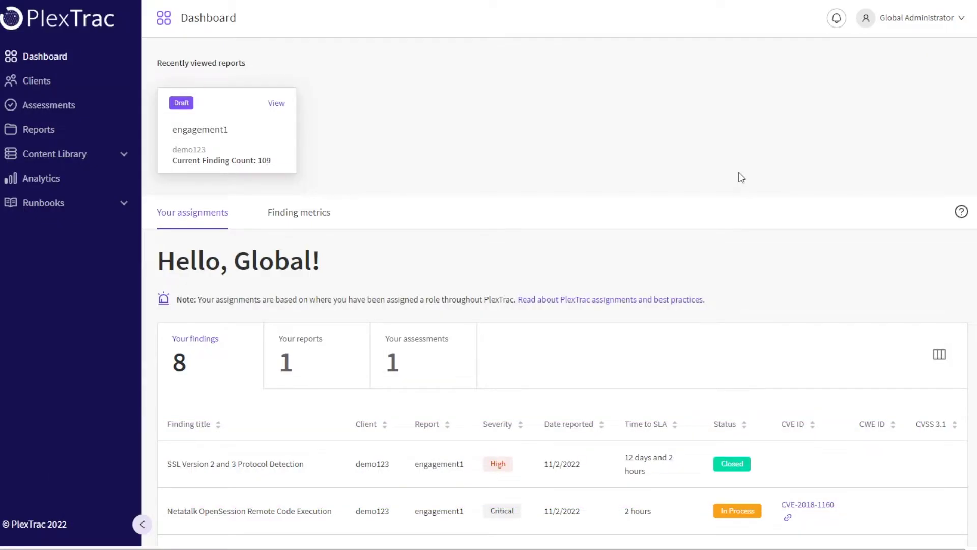
# Start a new Example Company report named pentest123 on the Standard Pentest Template
pyautogui.click(51, 87)
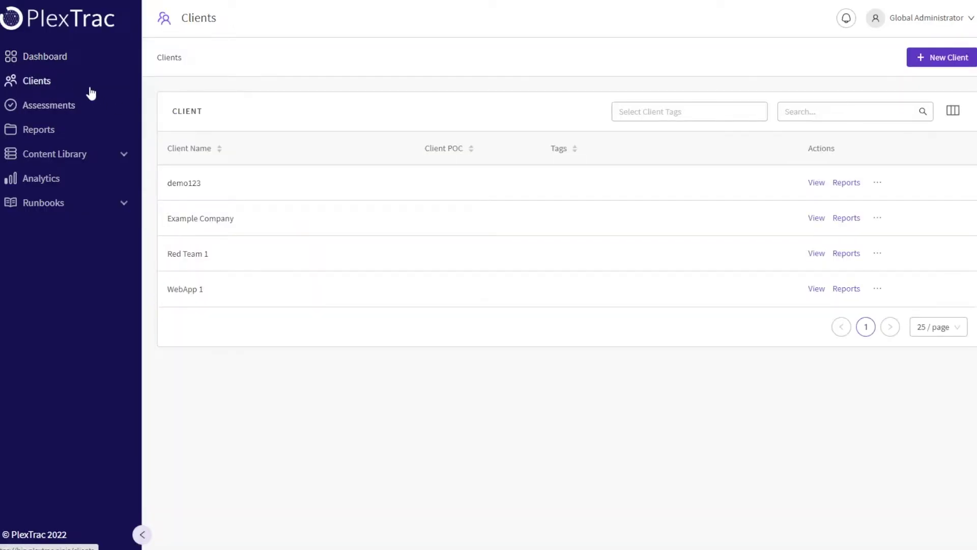
pyautogui.click(270, 224)
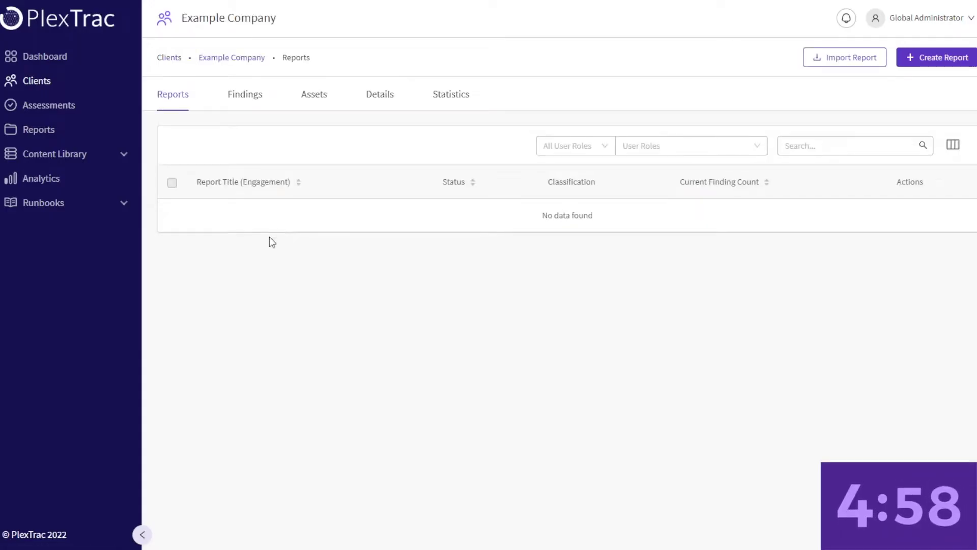
pyautogui.click(947, 58)
pyautogui.click(517, 133)
pyautogui.write('pentest123')
pyautogui.click(323, 233)
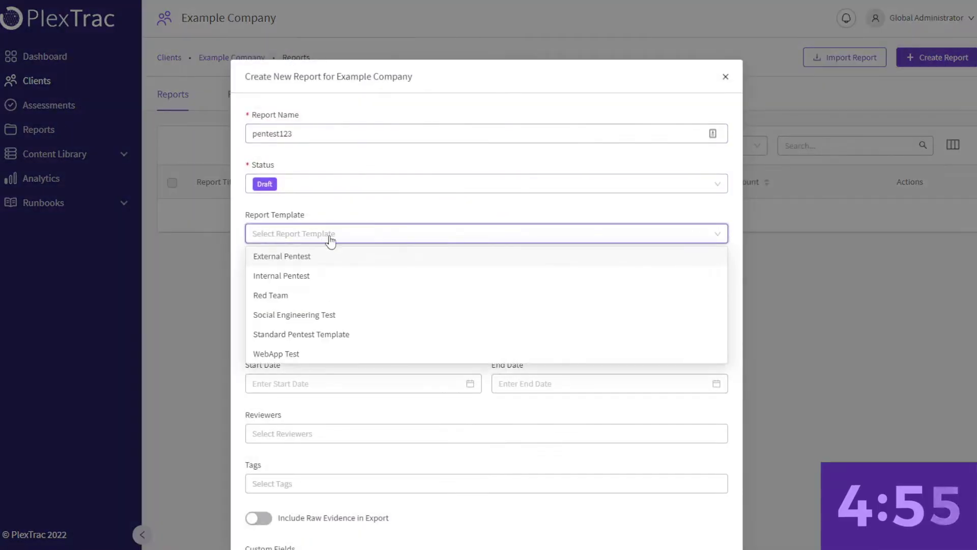
pyautogui.click(321, 335)
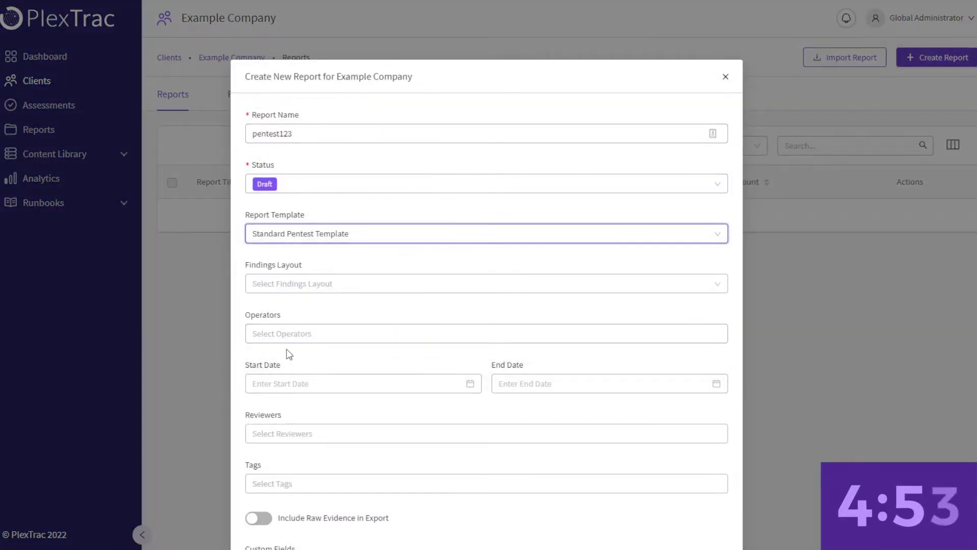
# Assign the administrator as operator, date it 2022-12-05 to 2022-12-09, and submit the report
pyautogui.click(287, 336)
pyautogui.click(282, 396)
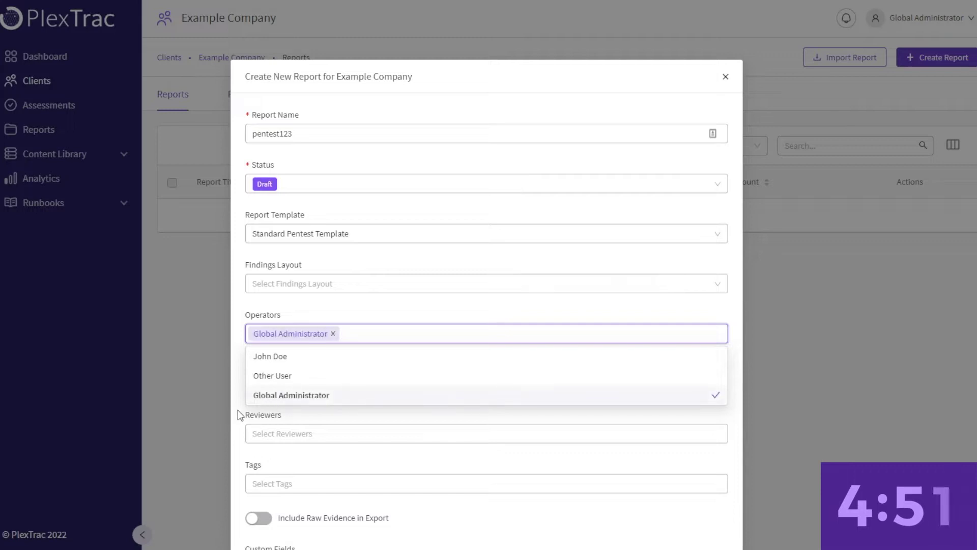
pyautogui.click(239, 410)
pyautogui.click(299, 385)
pyautogui.click(286, 331)
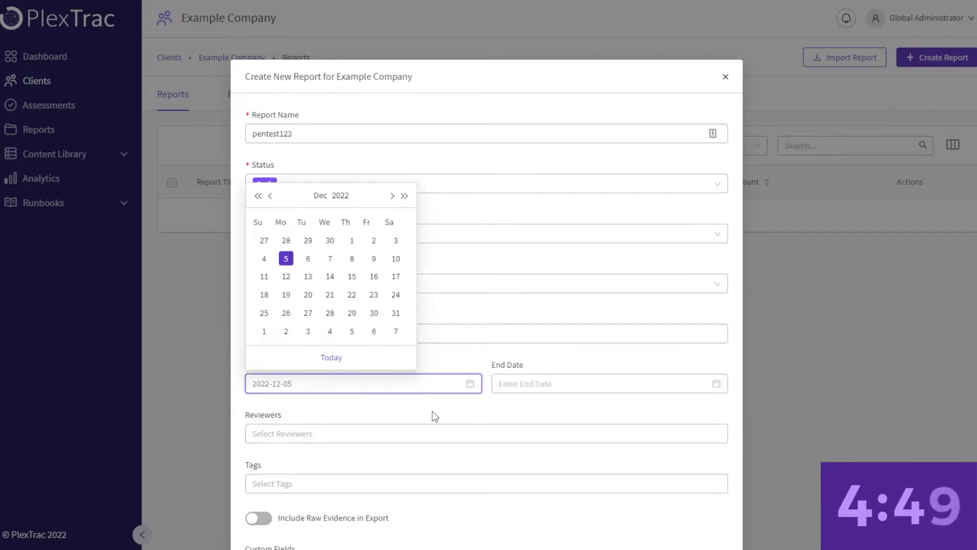
pyautogui.click(572, 383)
pyautogui.click(622, 333)
pyautogui.scroll(-3, 585, 379)
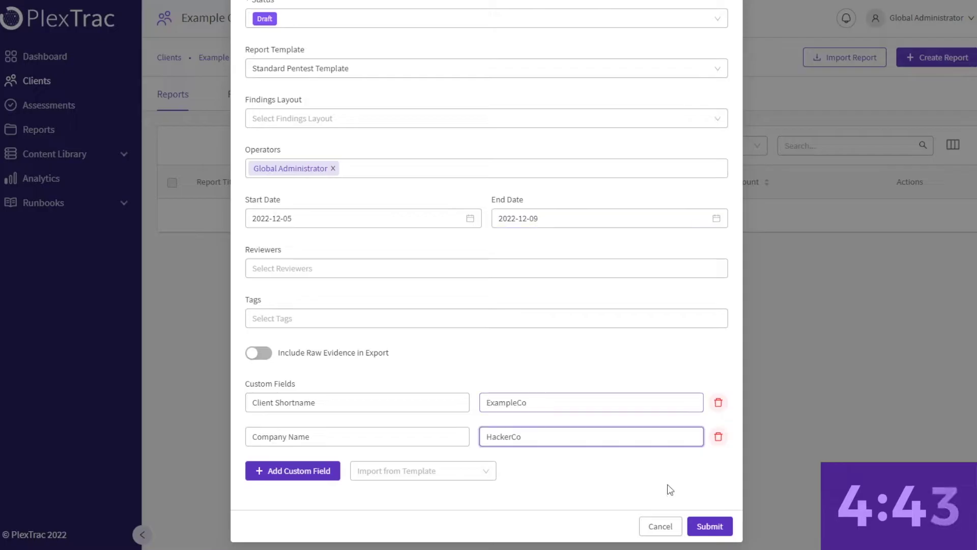
pyautogui.click(713, 530)
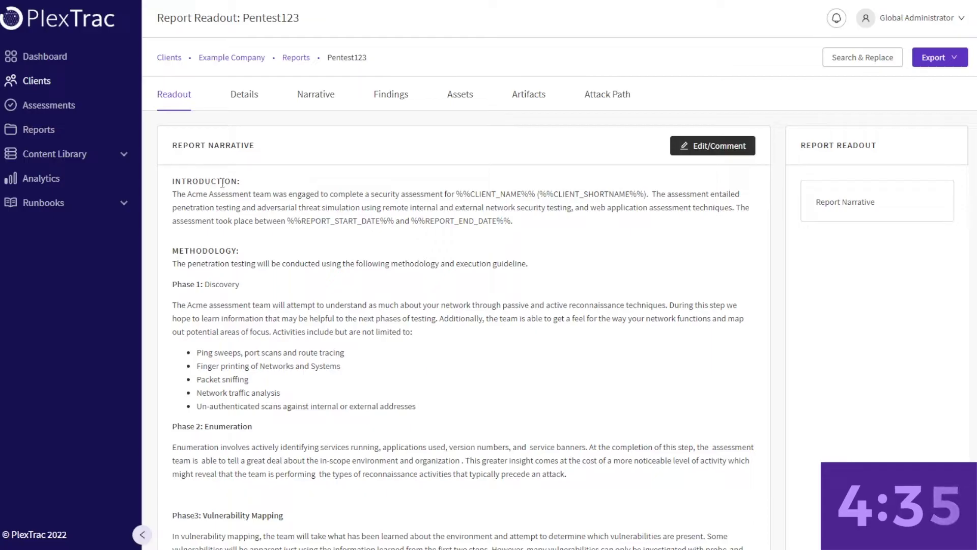
# Open Pentest123's narrative for editing and bring up the Add Sections from NarrativesDB picker
pyautogui.click(124, 154)
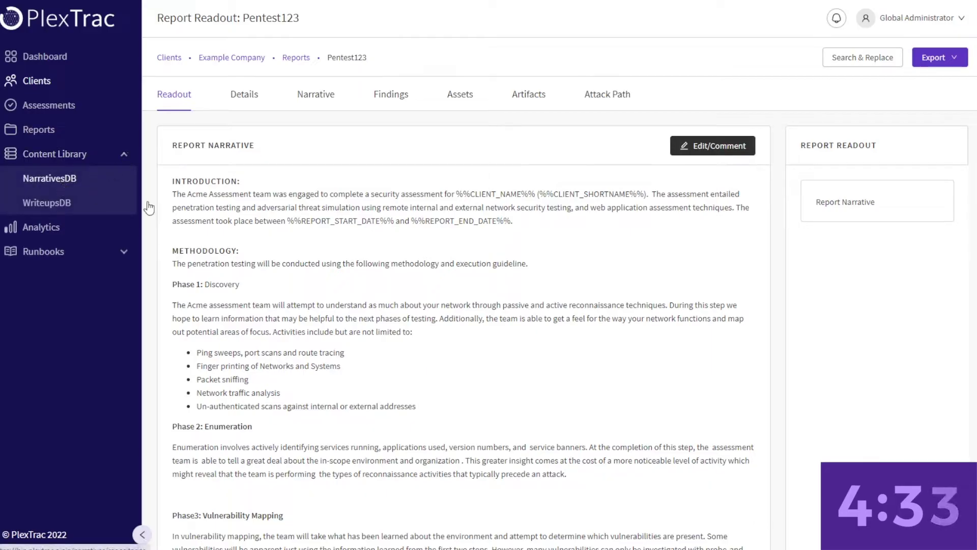
pyautogui.click(302, 101)
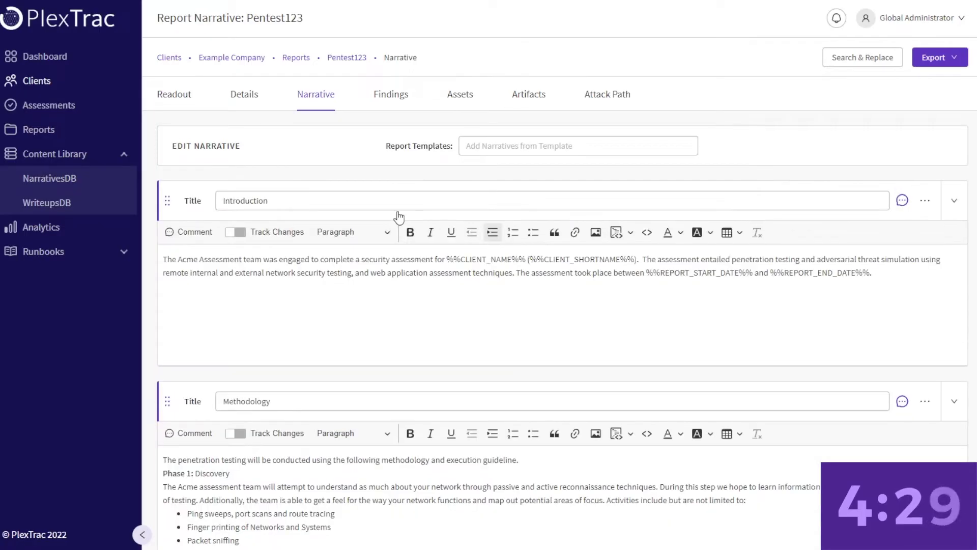
pyautogui.scroll(-20, 410, 124)
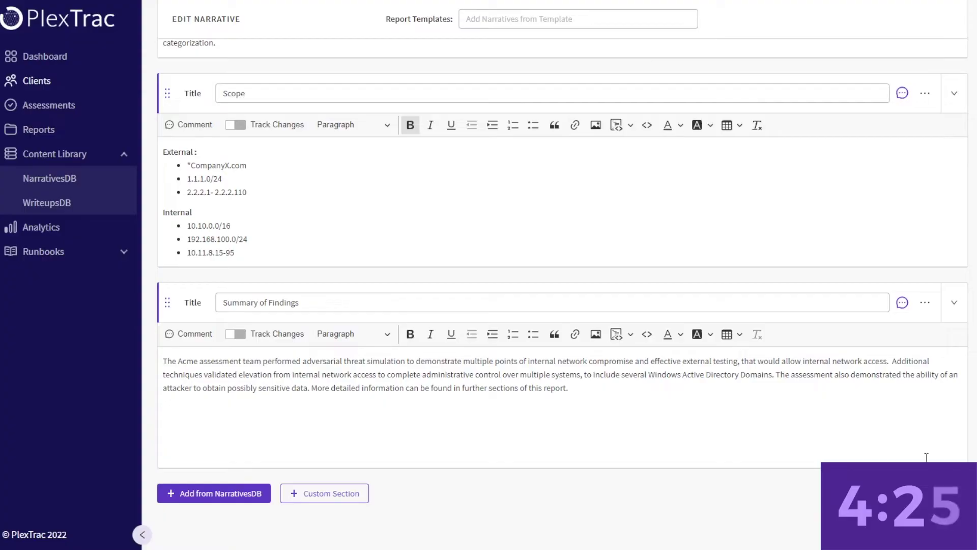
pyautogui.click(220, 493)
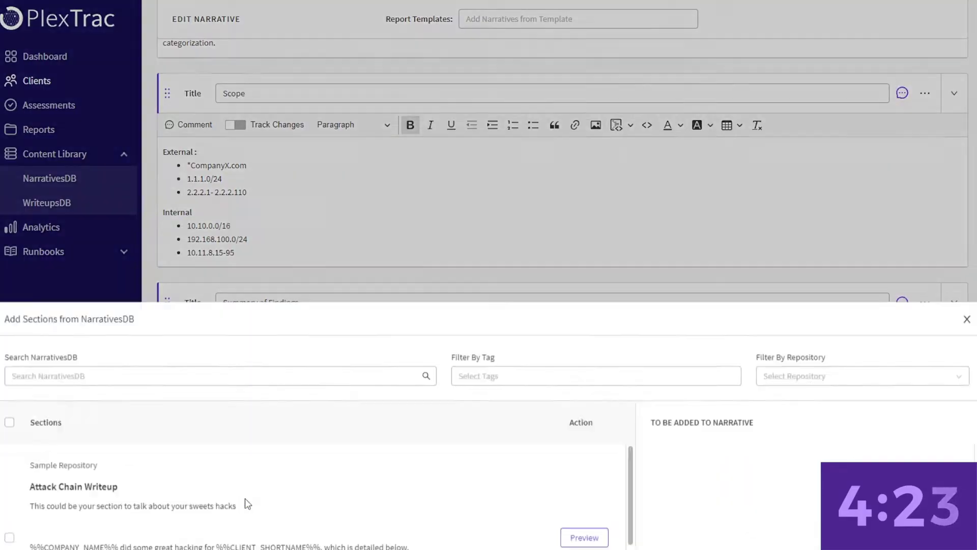
# Add the Attack Chain Writeup section and move it above Scope
pyautogui.click(9, 234)
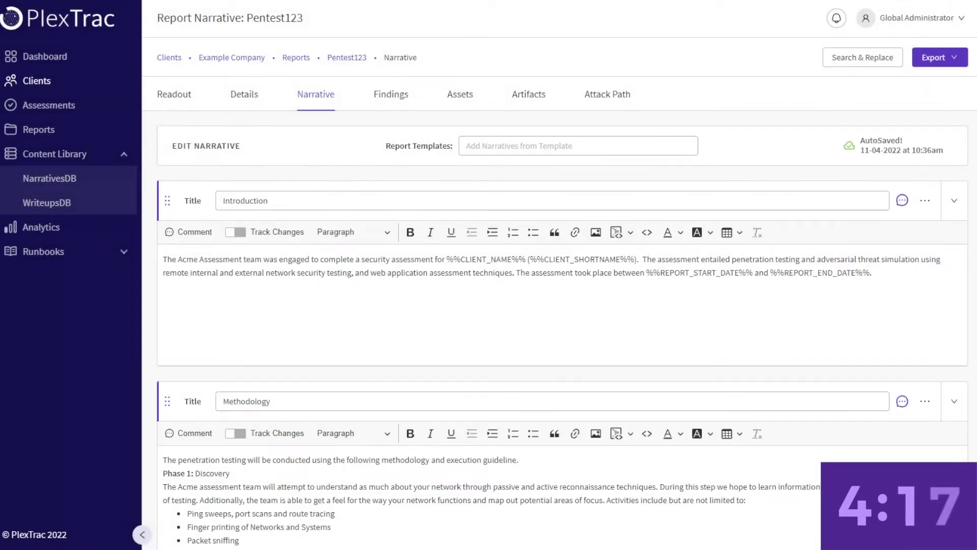
pyautogui.moveTo(973, 92); pyautogui.dragTo(971, 466)
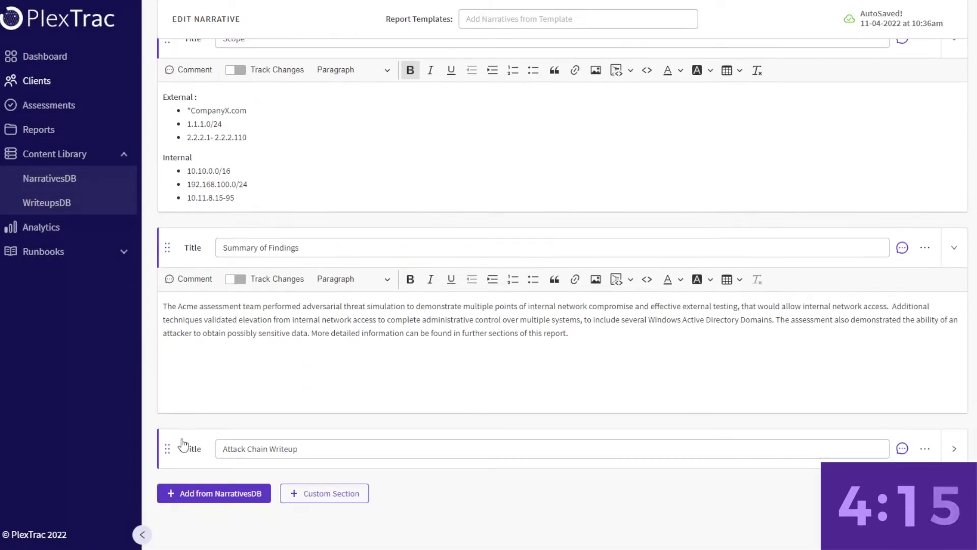
pyautogui.moveTo(168, 448); pyautogui.dragTo(181, 496)
# Replace the Attack Chain Writeup placeholder with 'We listened' and a `responder -I eth0` code block
pyautogui.click(952, 328)
pyautogui.scroll(-2, 543, 381)
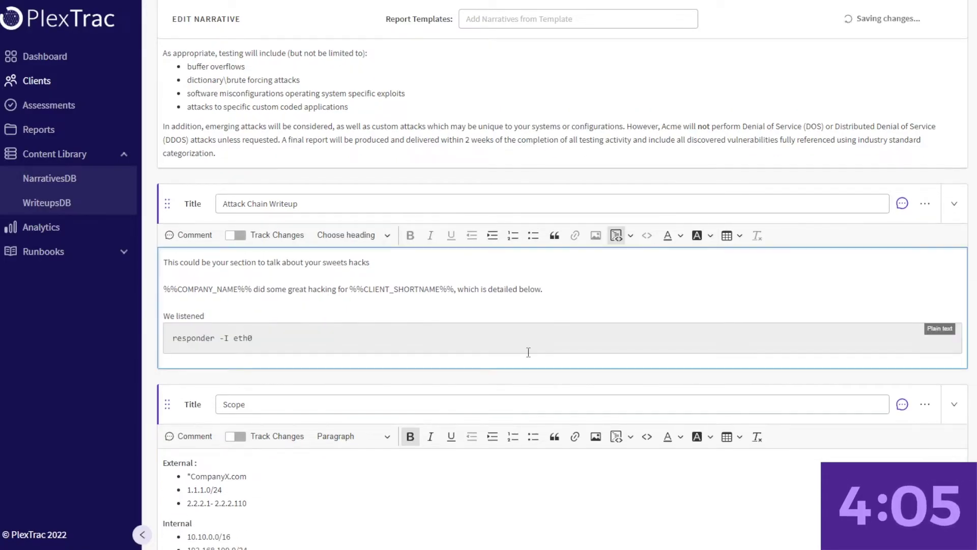
pyautogui.click(529, 352)
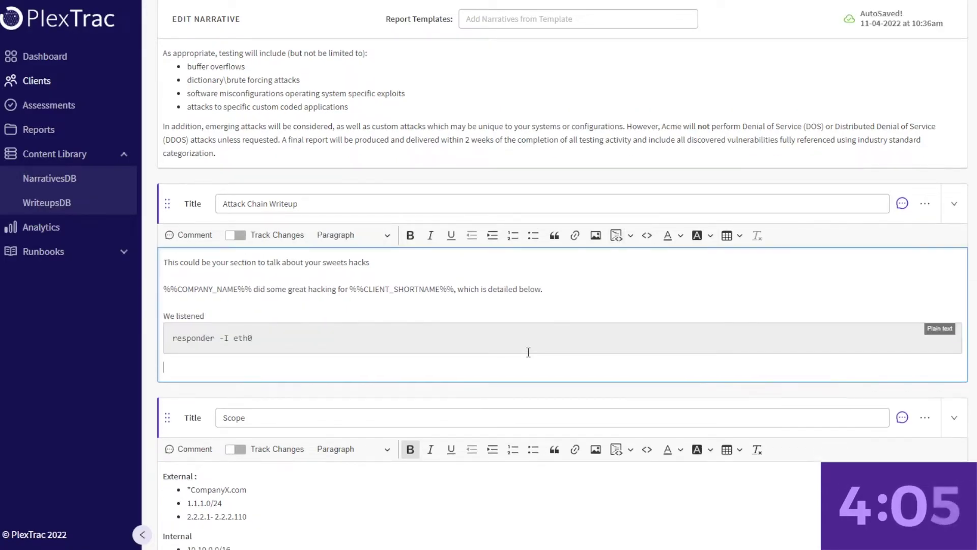
pyautogui.hotkey('alt', 'Tab')
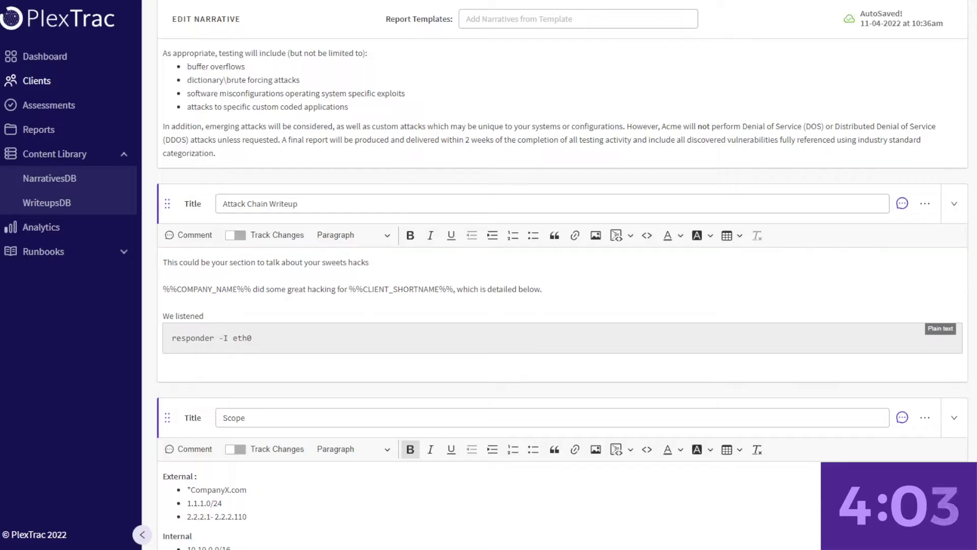
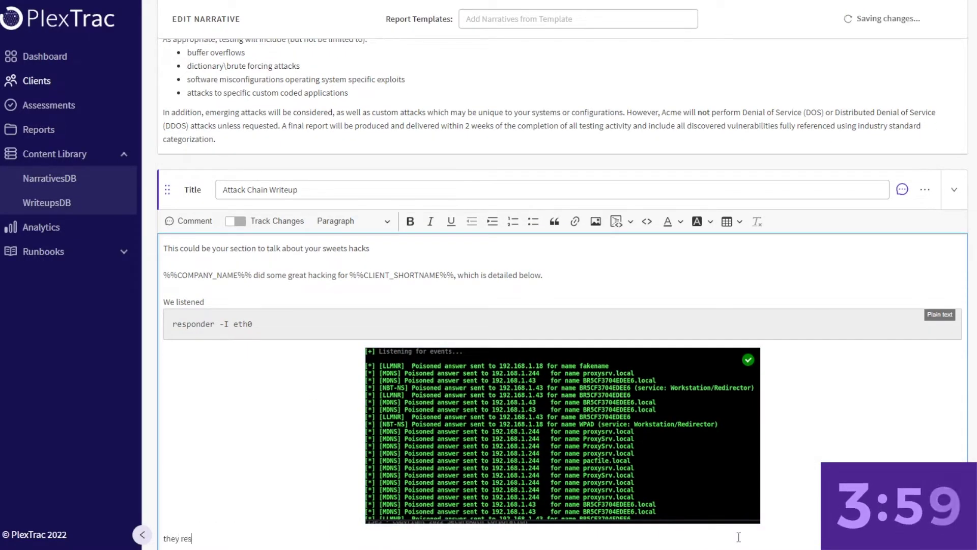
# Add the line 'they responded' below the first Responder screenshot in the Attack Chain Writeup
pyautogui.write('ded')
pyautogui.scroll(-1, 208, 540)
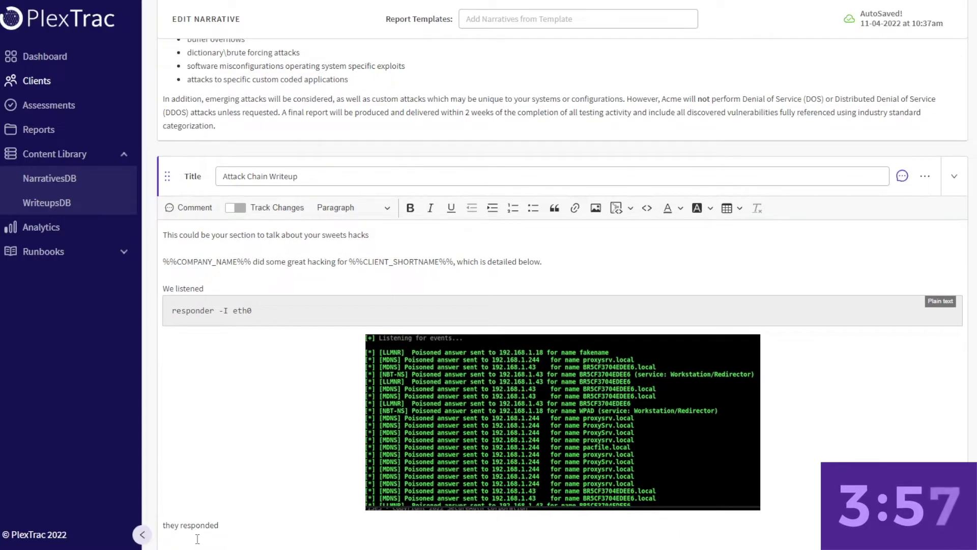
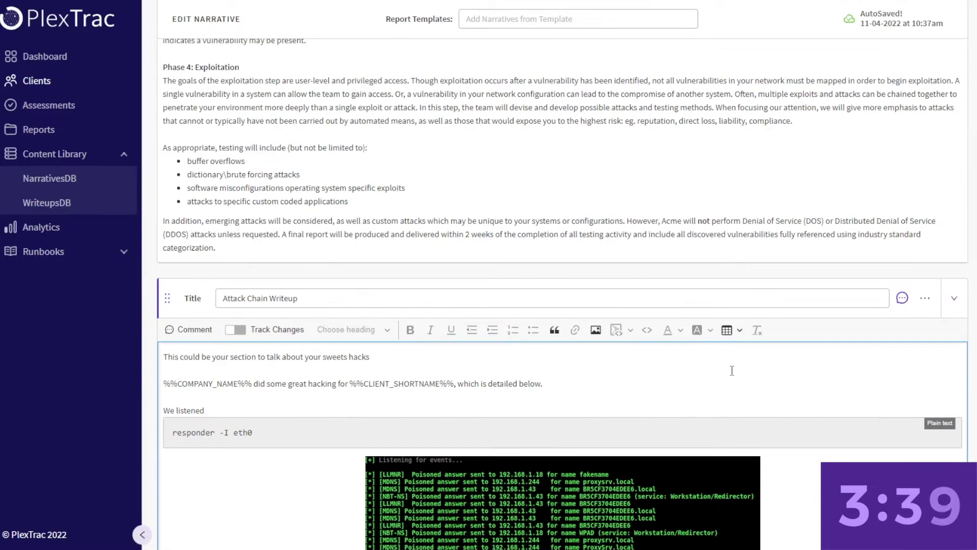
# Scroll back to the top of the Pentest123 report and switch to its Readout view
pyautogui.scroll(10, 625, 420)
pyautogui.click(174, 96)
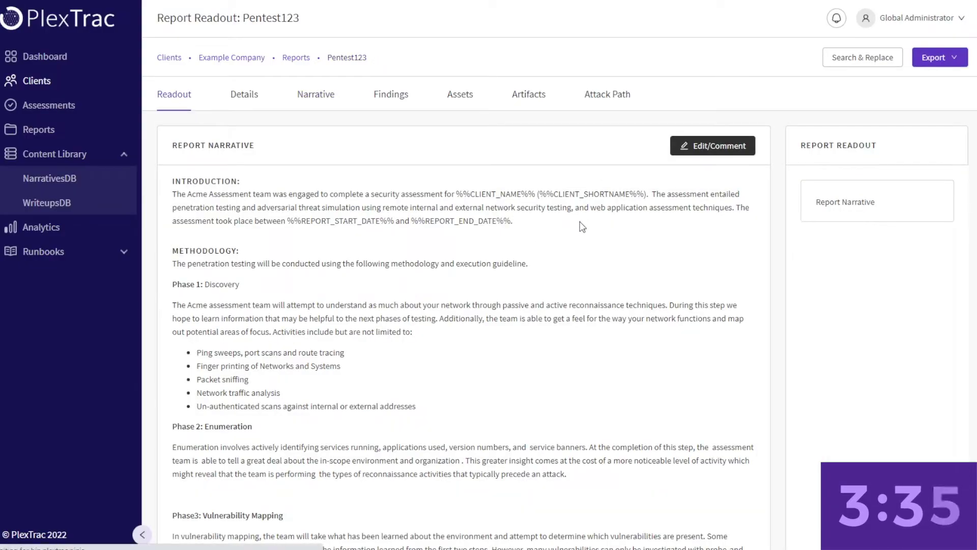
# Reload the Pentest123 readout and scroll through it to check its content
pyautogui.press('F5')
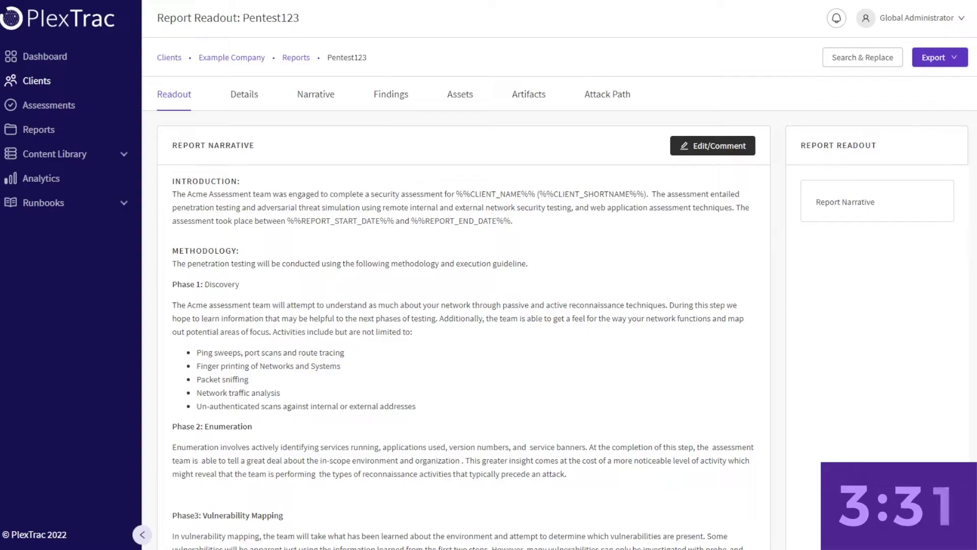
pyautogui.scroll(-2, 464, 305)
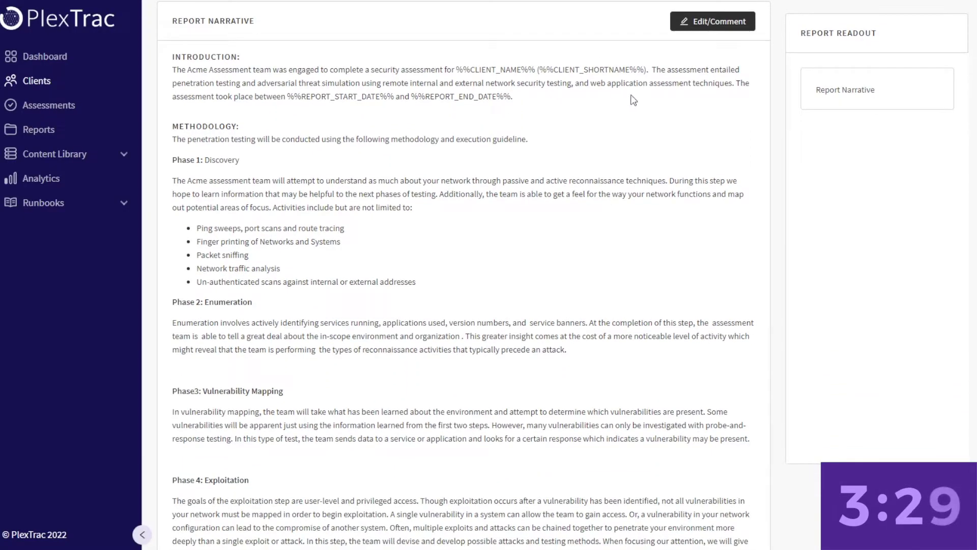
pyautogui.scroll(-10, 501, 189)
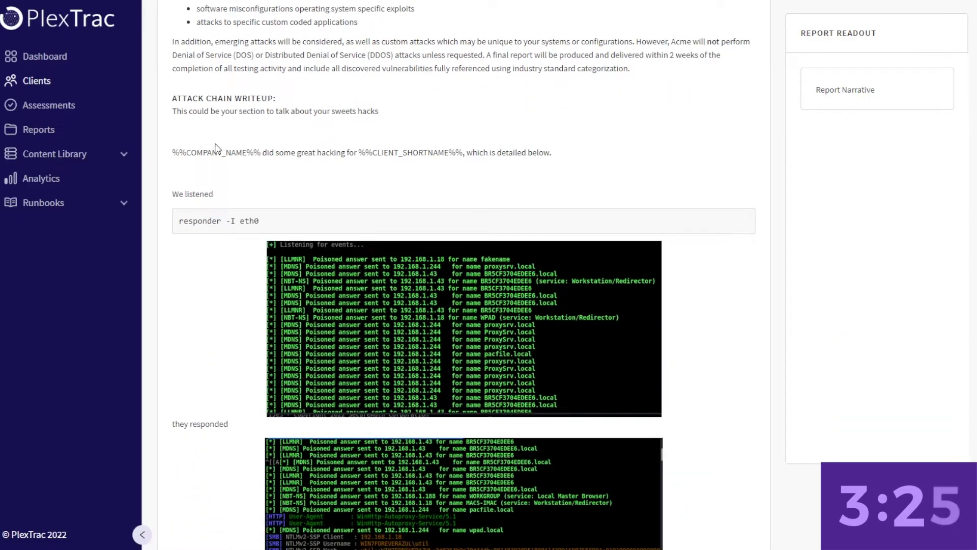
pyautogui.scroll(12, 464, 275)
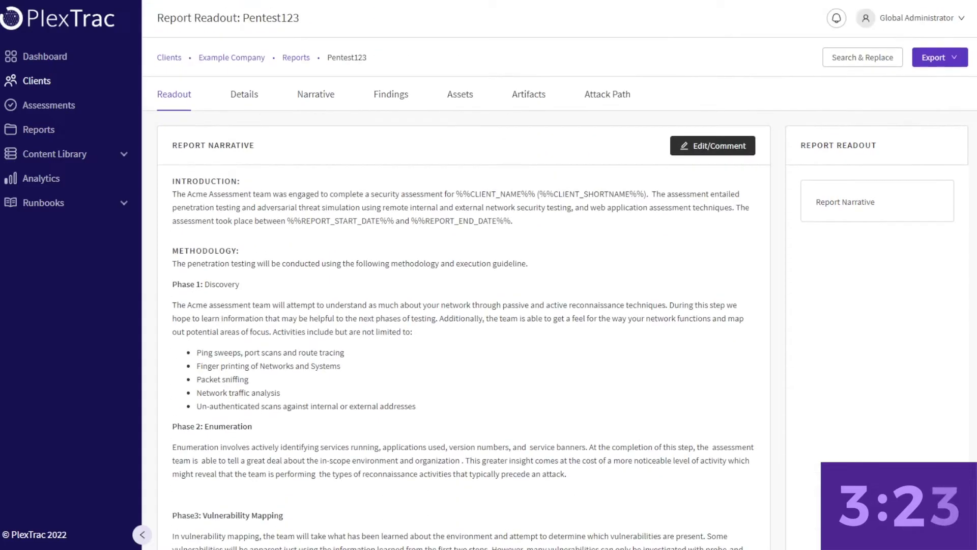
# Replace all short codes with Example Company, ExampleCo, HackerCo and 12/5/2022–12/9/2022, then view findings
pyautogui.click(863, 57)
pyautogui.click(503, 122)
pyautogui.click(547, 153)
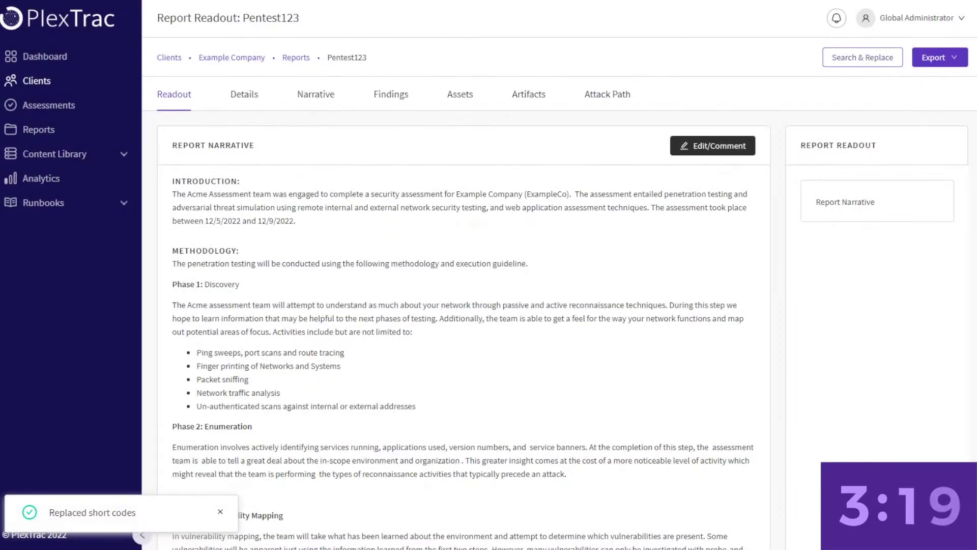
pyautogui.scroll(-15, 970, 264)
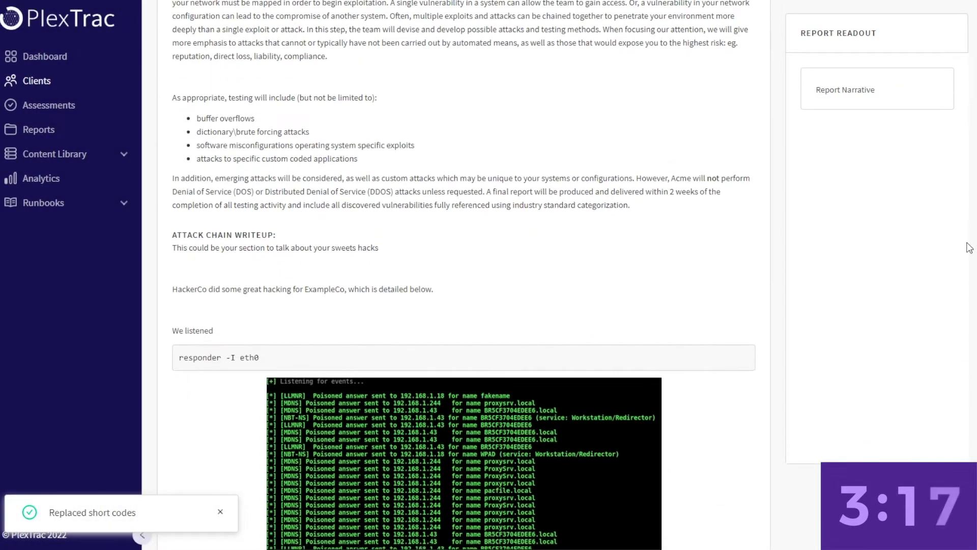
pyautogui.scroll(15, 497, 270)
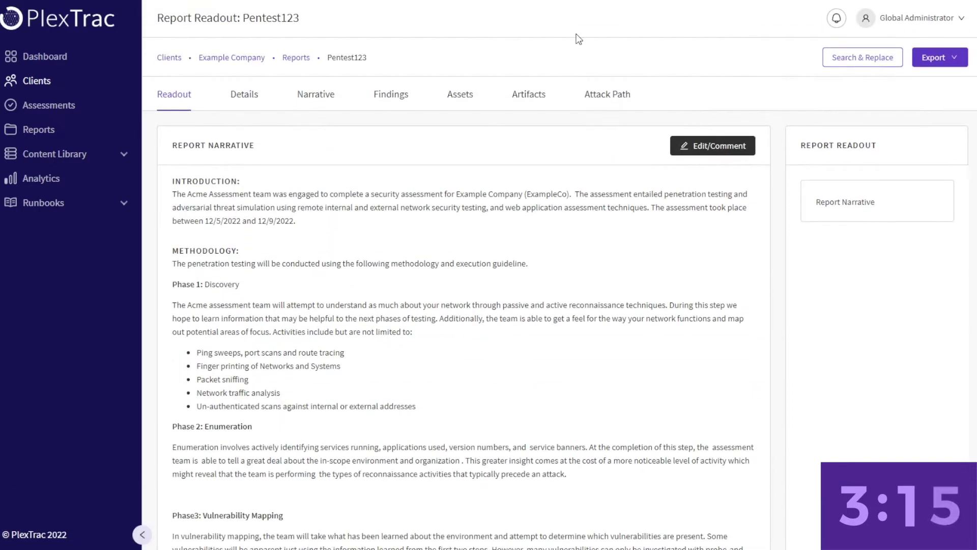
pyautogui.click(391, 101)
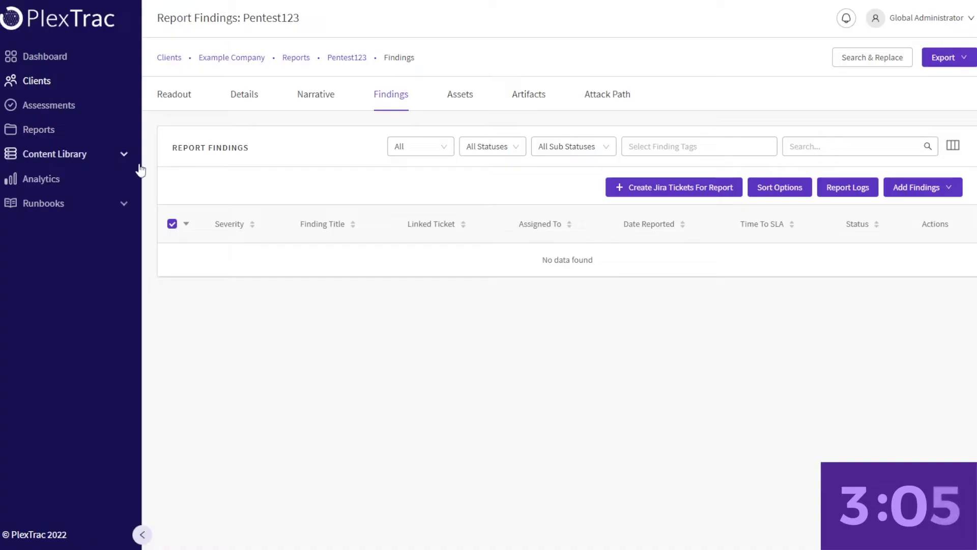
# Add the High-severity 'SQL injection (second order)' writeup from WriteupsDB, found by searching 'sql'
pyautogui.click(124, 154)
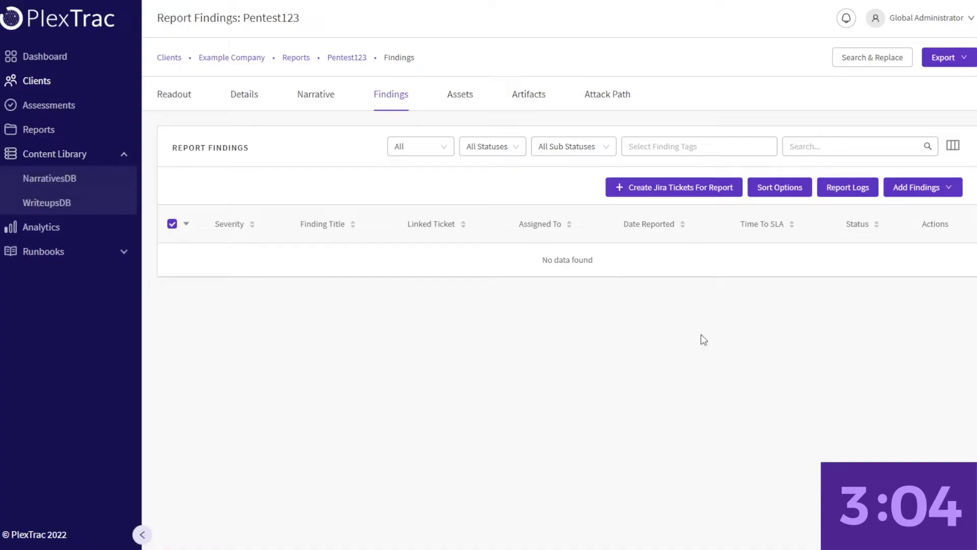
pyautogui.click(927, 188)
pyautogui.click(935, 239)
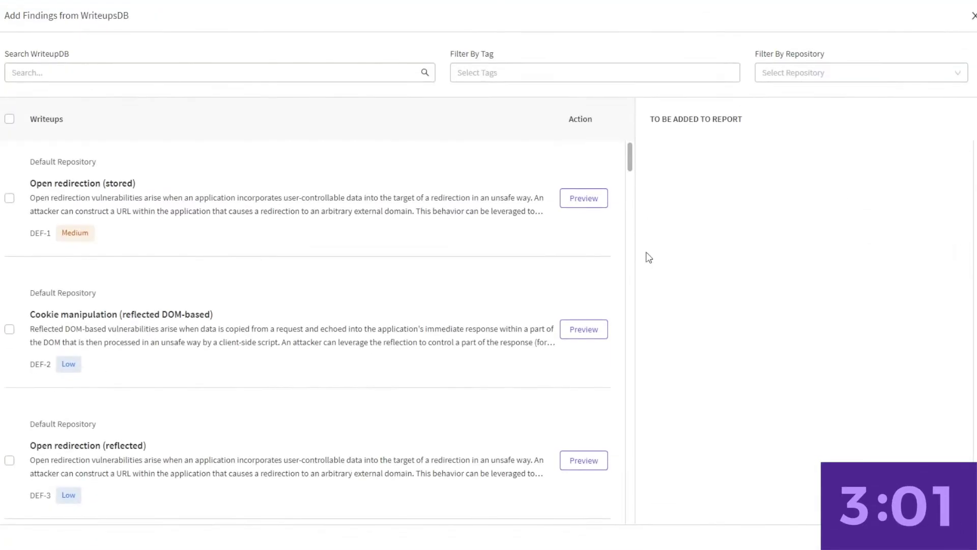
pyautogui.click(117, 68)
pyautogui.write('sql')
pyautogui.scroll(-5, 195, 181)
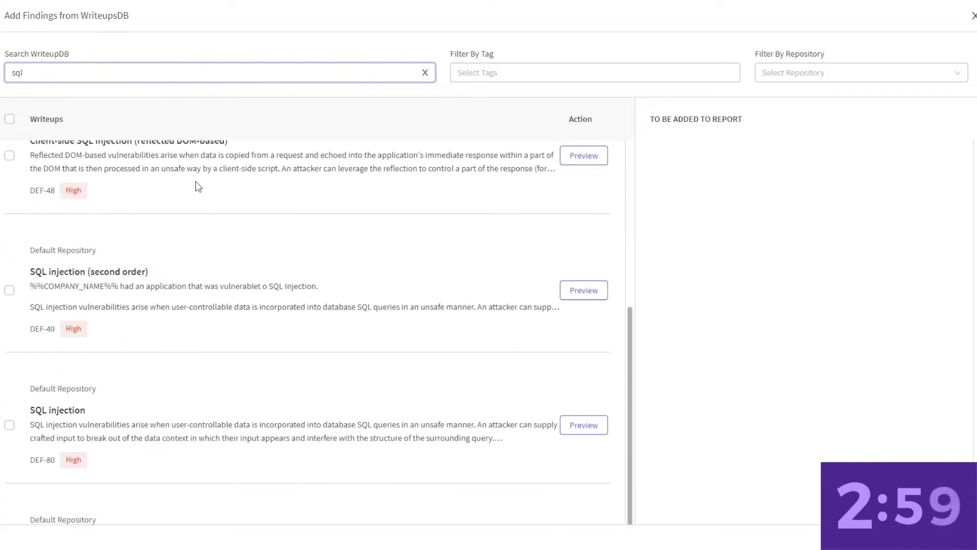
pyautogui.click(9, 290)
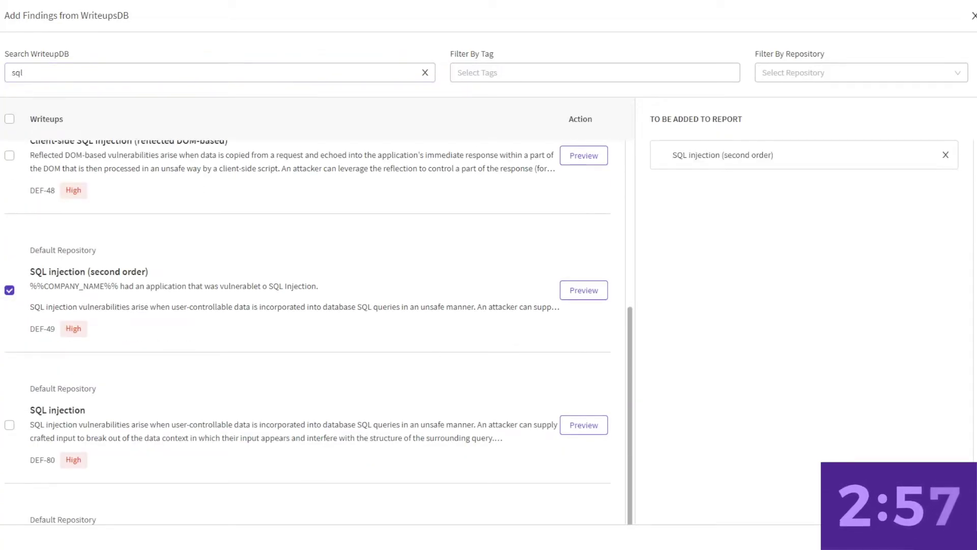
pyautogui.click(930, 536)
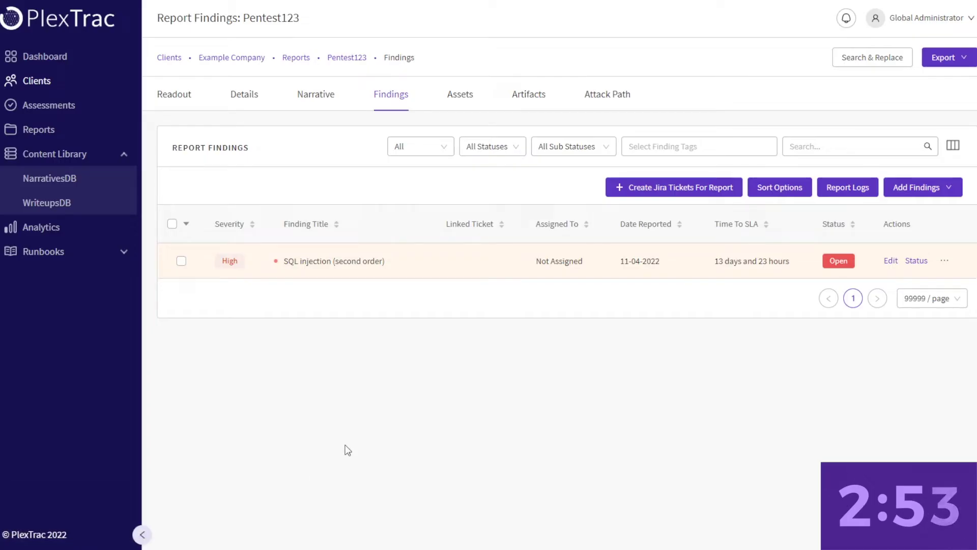
# Open the SQL injection (second order) finding for editing and raise its severity to Critical
pyautogui.click(889, 262)
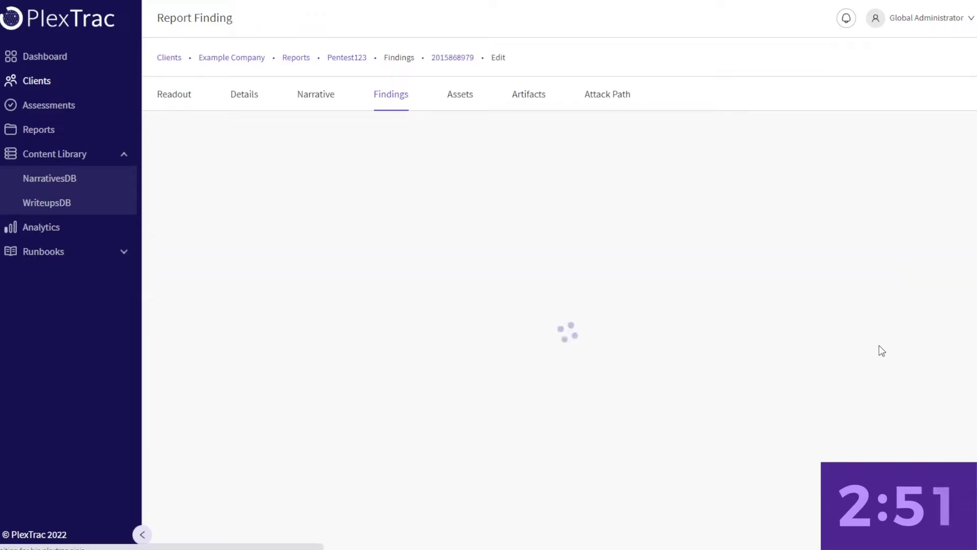
pyautogui.scroll(-5, 381, 339)
pyautogui.scroll(2, 374, 351)
pyautogui.click(381, 113)
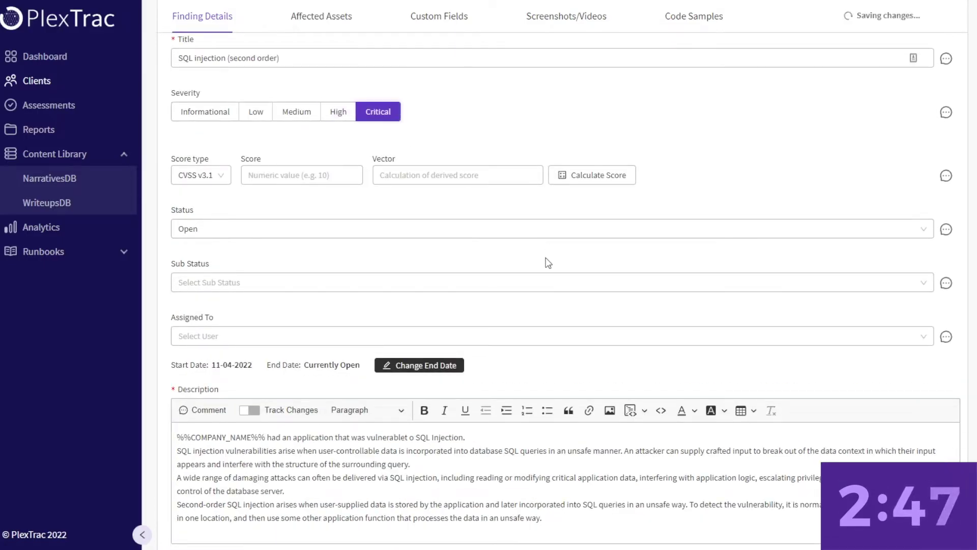
pyautogui.scroll(-6, 545, 260)
# Add the HTTP request and response as code blocks under a 'resp' line in the description
pyautogui.click(569, 221)
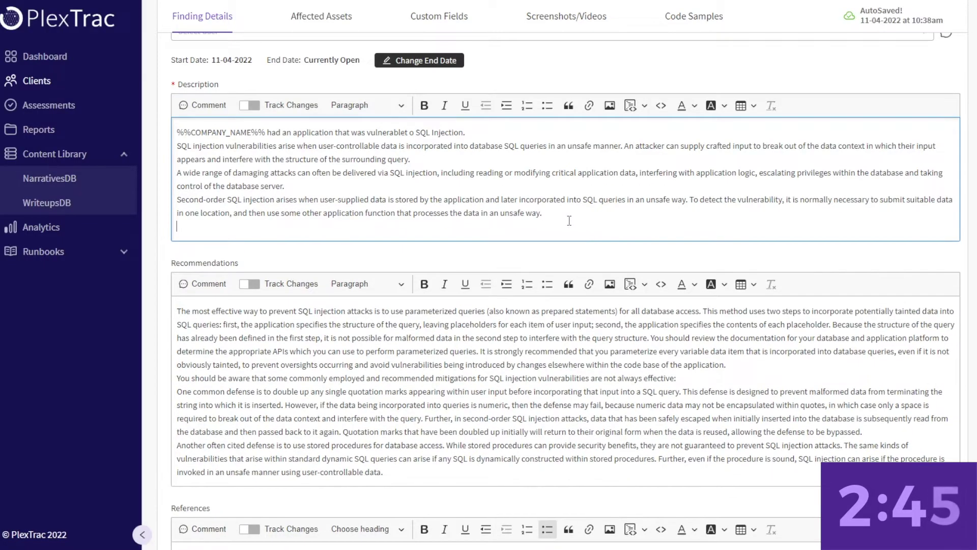
pyautogui.press('Return')
pyautogui.write('resp')
pyautogui.press('Return')
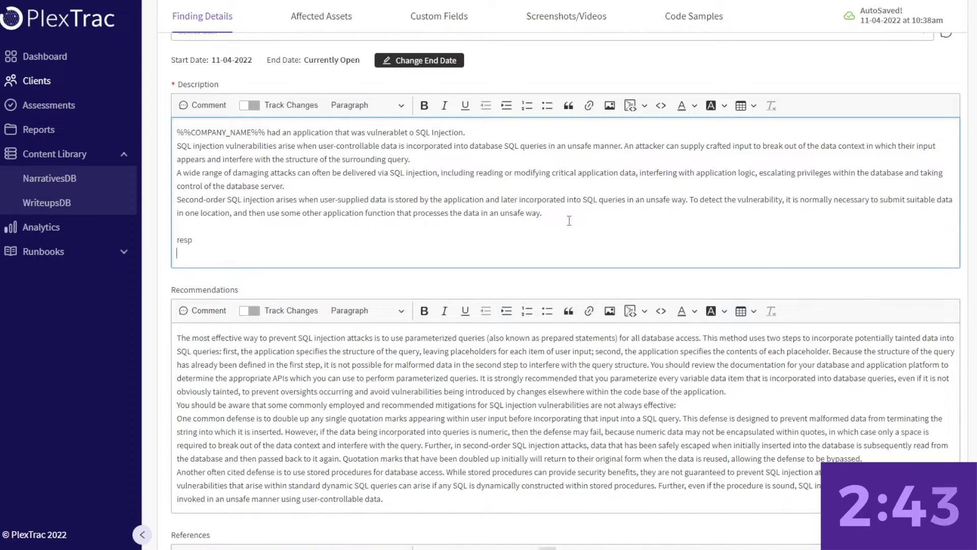
pyautogui.click(196, 549)
pyautogui.click(199, 534)
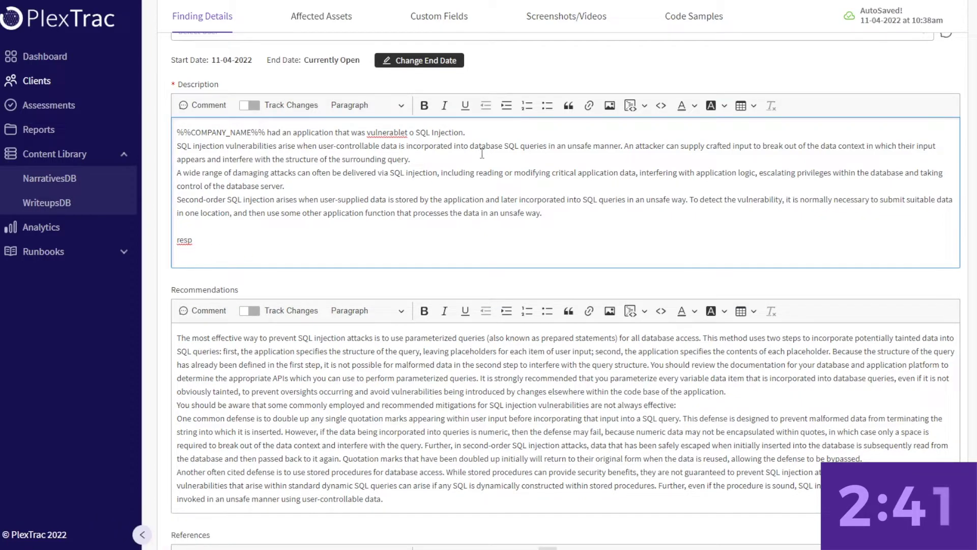
pyautogui.click(631, 105)
pyautogui.hotkey('ctrl', 'v')
pyautogui.press('Return')
pyautogui.press('Return')
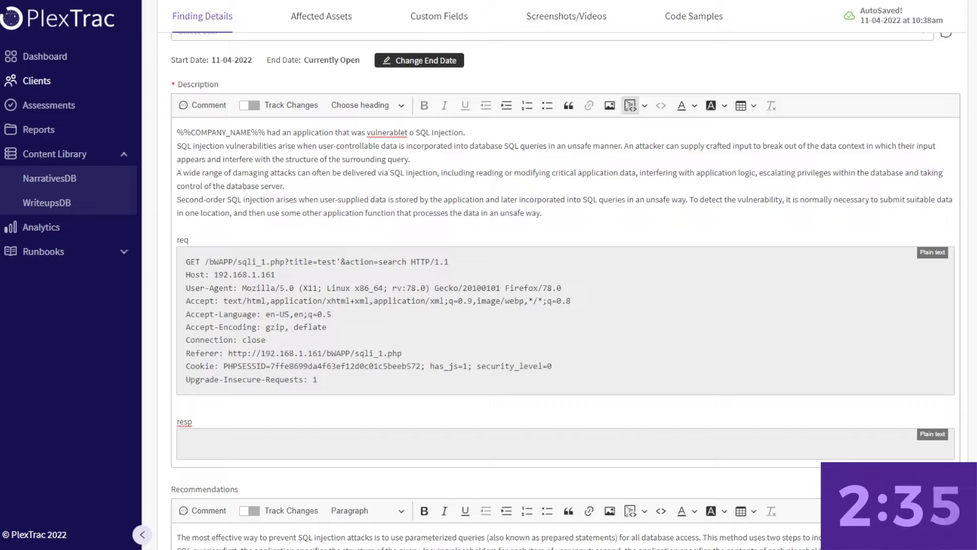
pyautogui.write('HTTP/1.1 200 OK Date: Thu, 19 May 2022 21:32:51 GMT Server: Apache/2.2.8 (Ubuntu) DAV/2 mod_fastcgi/2.4.6 PHP/5.2.4-2ubuntu5 with Suhosin-Patch mod_ssl/2.2.8 OpenSSL/0.9.8g X-Powered-By: PHP/5.2.4-2ubuntu5 Expires: Thu, 19 Nov 1981 08:52:00 GMT Cache-Control: no-store, no-cache, must-revalidate, post-check=0, pre-check=0 Pragma: no-cache Content-Length: 2311 Connection: close Content-Type: text/html <!DOCTYPE html> <html> <head> <meta http-equiv="Content-Type" content="text/html; charset=UTF-8"> <!--<link rel="stylesheet" type="text/css" href="https://fonts.googleapis.com/css?family=Architects ...[SNIP]... <td colspan="5" width="580">Error: You have an error in your SQL syntax; check the manual that corresponds to your MySQL server version for the right syntax to use near \'%\'\' at line 1')
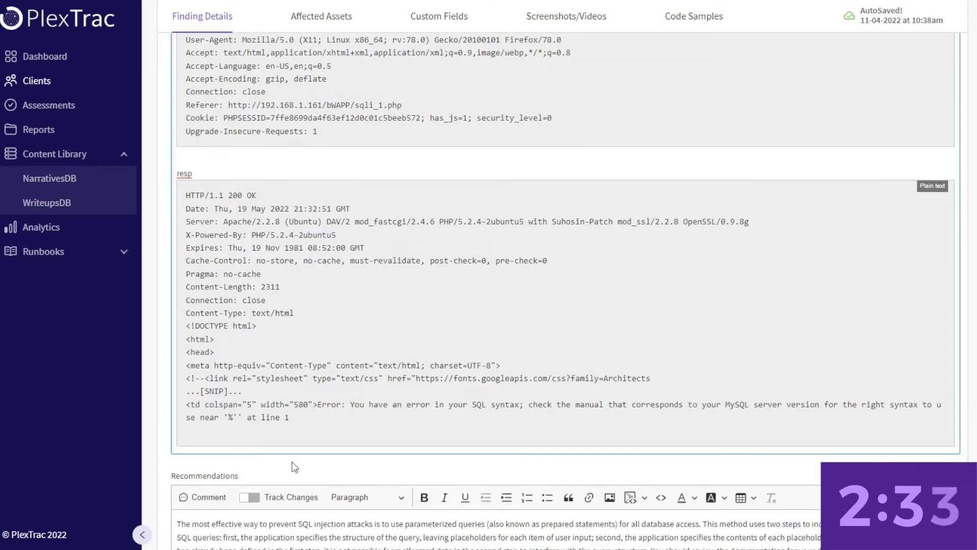
pyautogui.press('Return')
pyautogui.scroll(20, 524, 391)
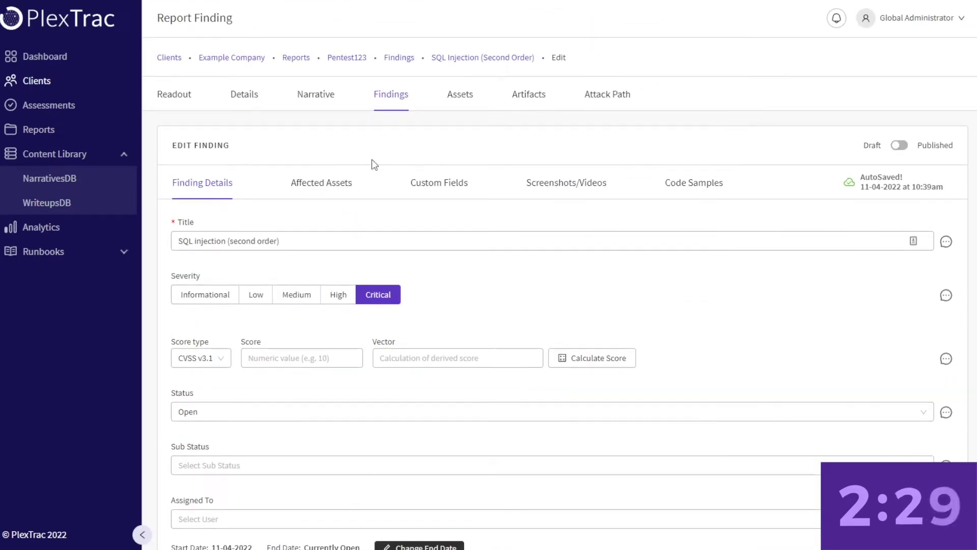
# Review the SQL injection (second order) finding card in the report's Readout view
pyautogui.click(172, 102)
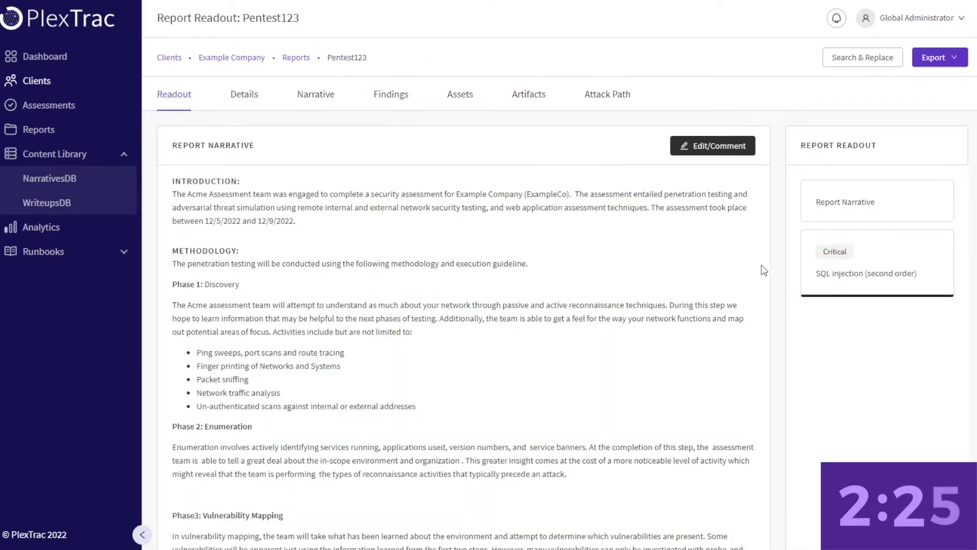
pyautogui.click(905, 273)
pyautogui.scroll(-5, 471, 303)
pyautogui.scroll(-5, 319, 365)
pyautogui.scroll(10, 319, 387)
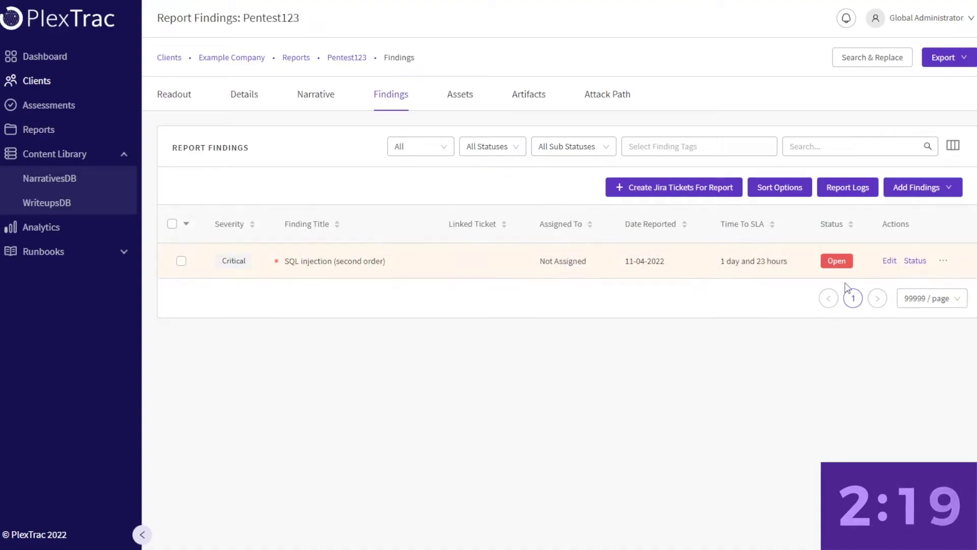
# Comment 'dont forget this' on the word 'an' in the SQL injection finding's description
pyautogui.click(890, 261)
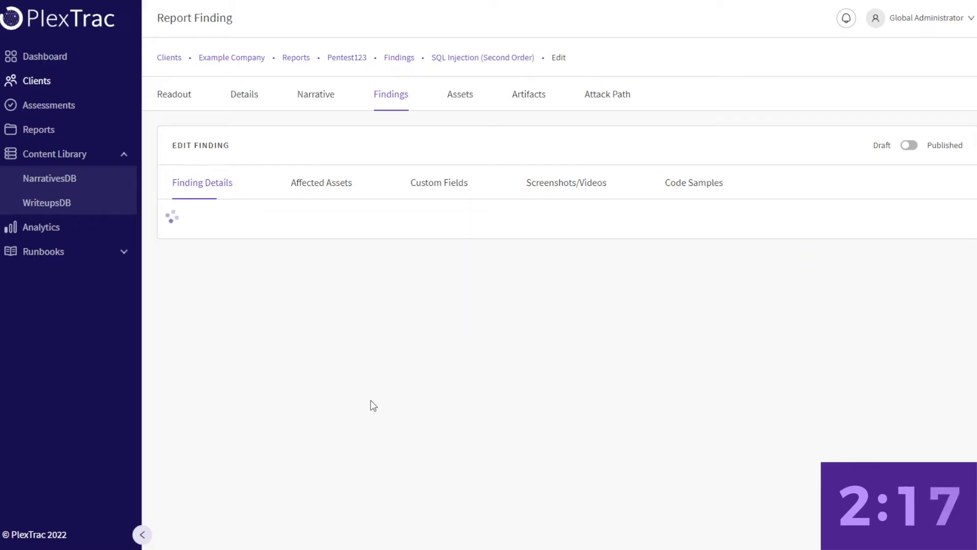
pyautogui.scroll(-5, 371, 400)
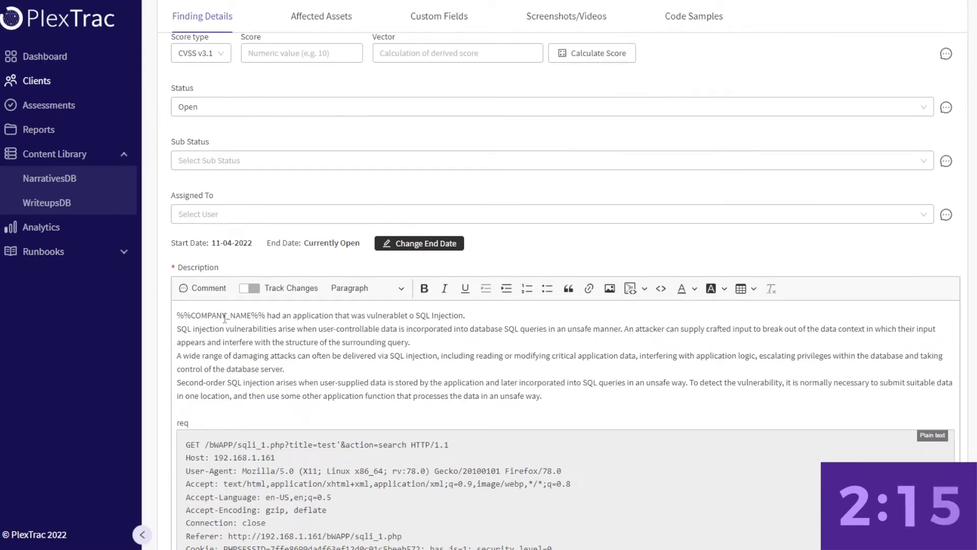
pyautogui.doubleClick(284, 315)
pyautogui.click(200, 287)
pyautogui.write('dont forget this')
# With Track Changes on, replace the description's final period with '!!!!'
pyautogui.doubleClick(260, 409)
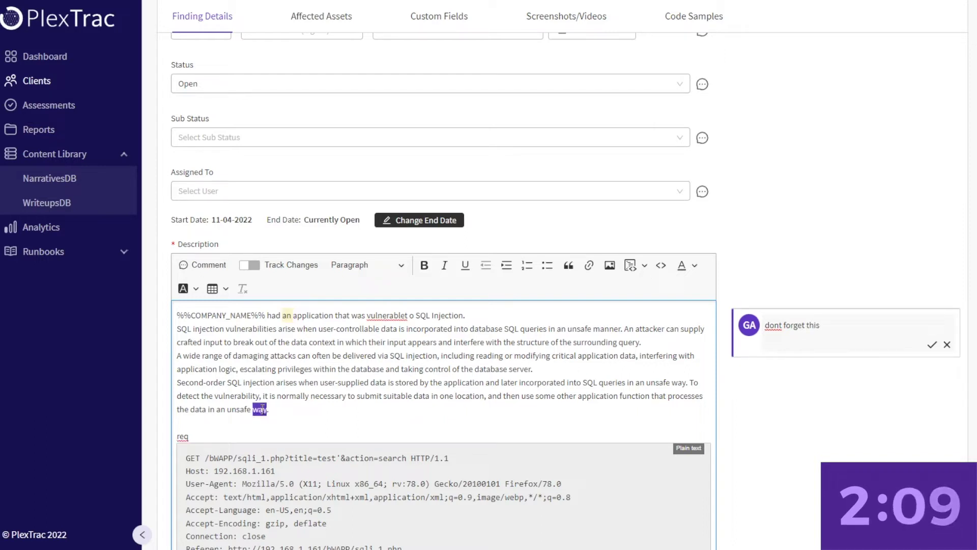
pyautogui.click(260, 268)
pyautogui.click(289, 409)
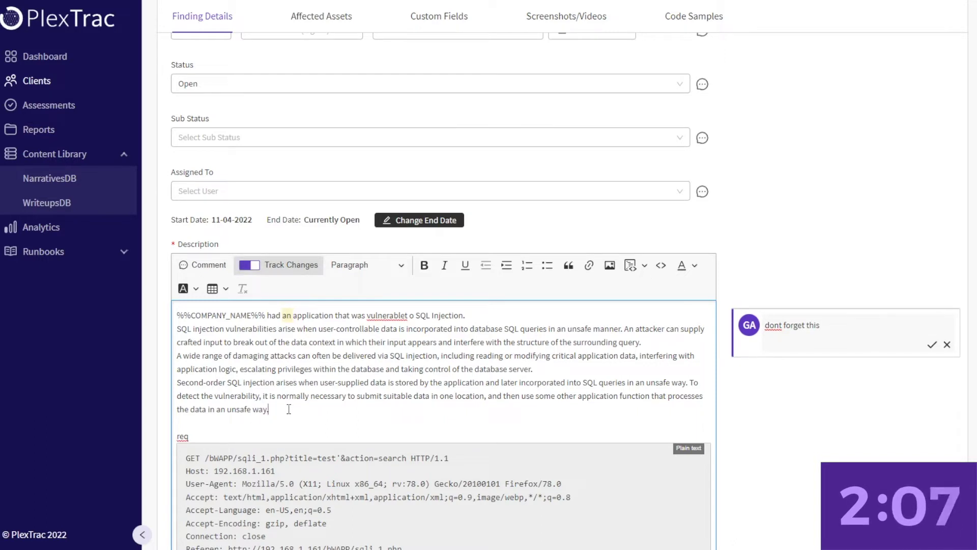
pyautogui.press('BackSpace')
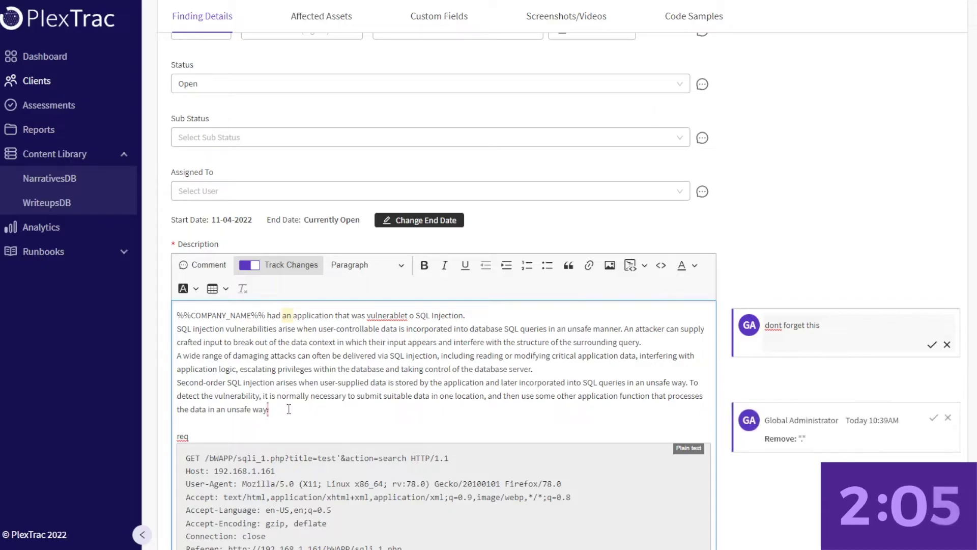
pyautogui.write('!!!!!')
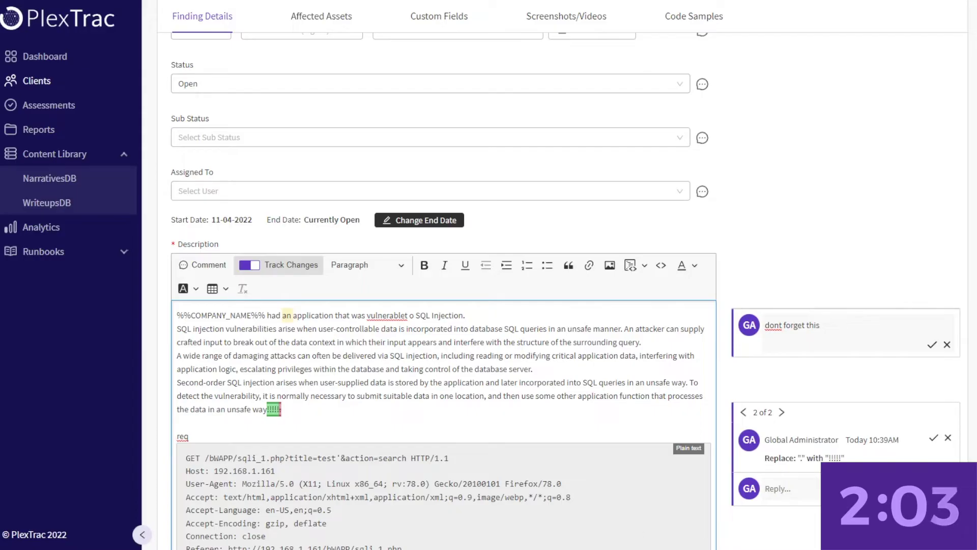
pyautogui.click(815, 380)
# Replace the word 'data' with 'infoze' in the description as a tracked change
pyautogui.doubleClick(426, 395)
pyautogui.press('BackSpace')
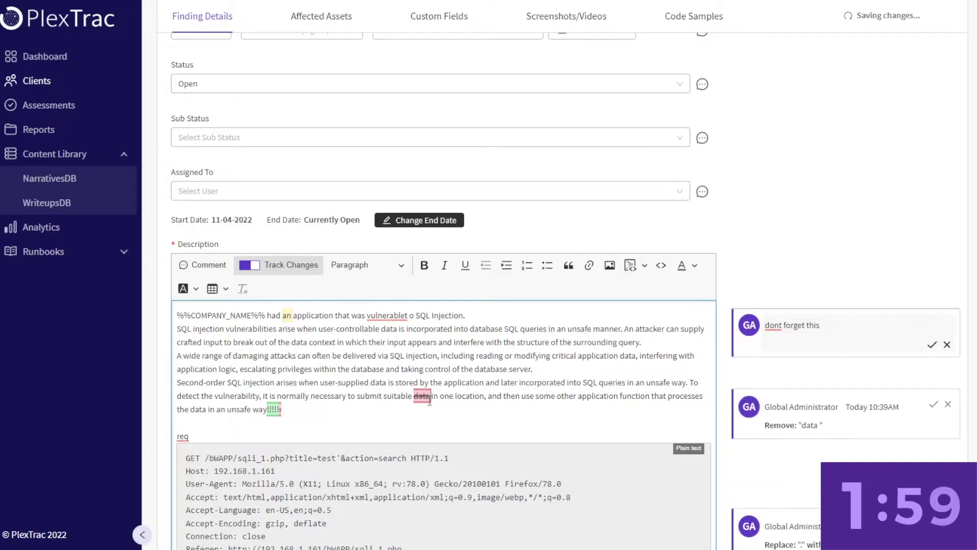
pyautogui.write('infoze')
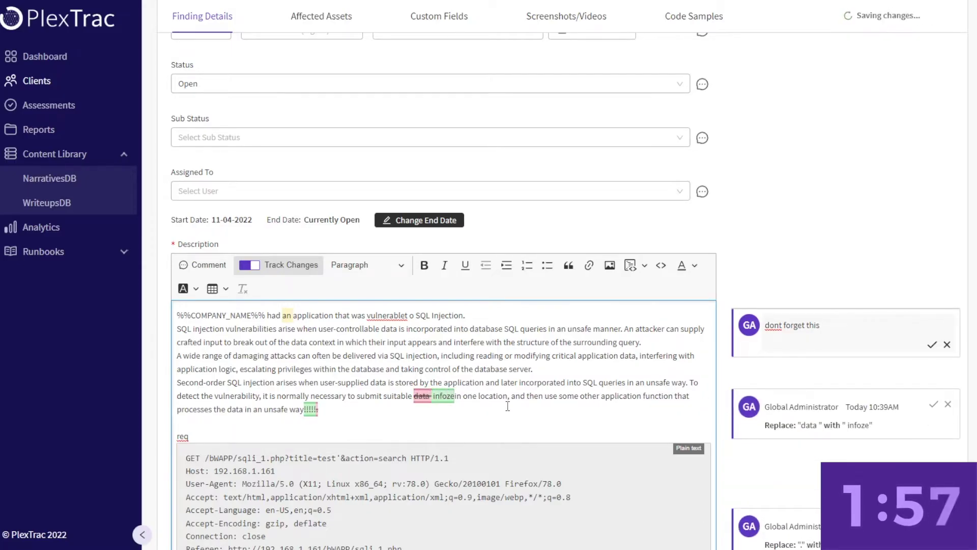
pyautogui.scroll(-3, 790, 401)
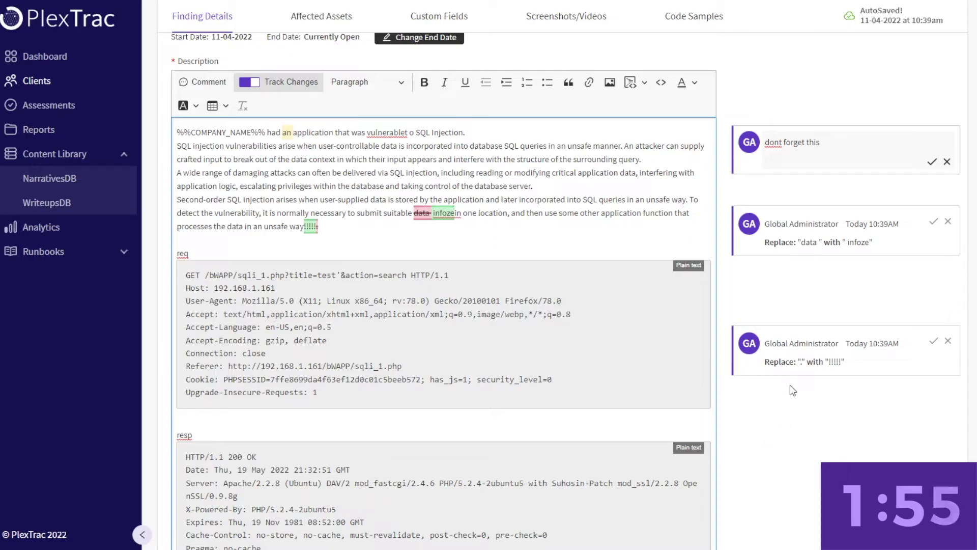
pyautogui.click(781, 509)
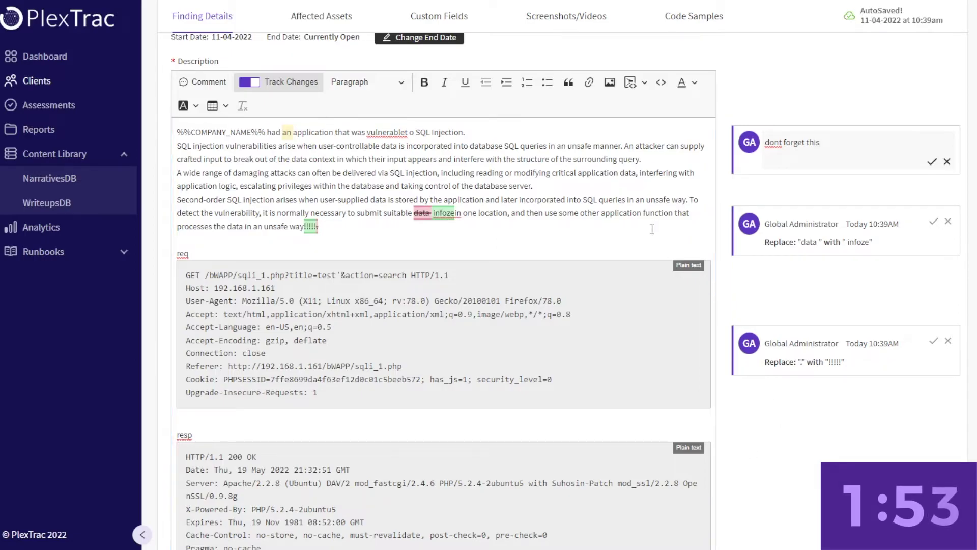
pyautogui.scroll(10, 652, 229)
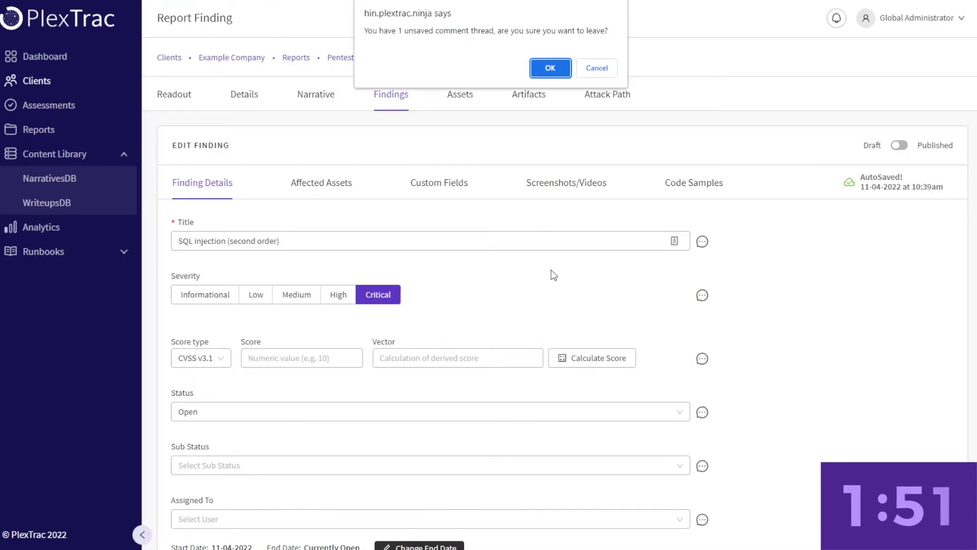
# Stay on the page, post the 'dont forget this' comment, and go back to the findings list
pyautogui.click(597, 68)
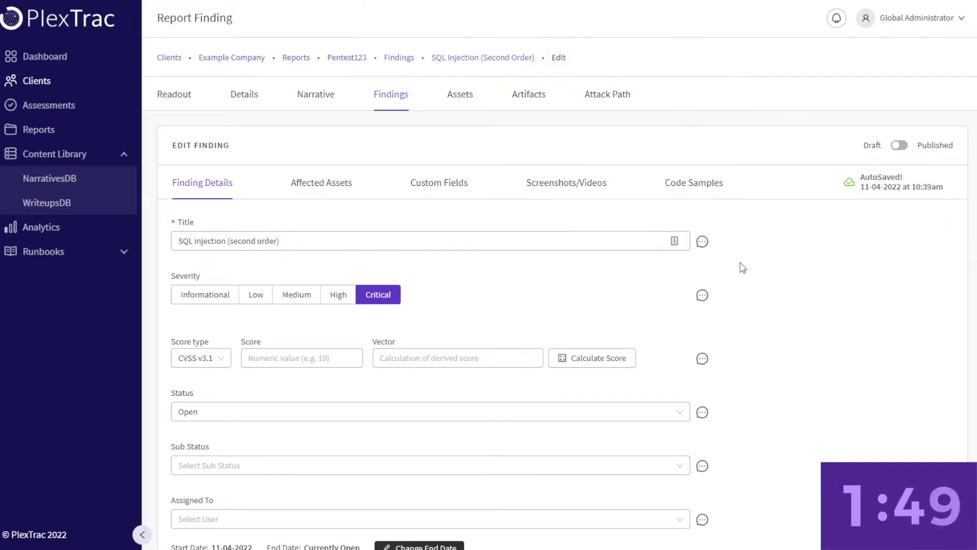
pyautogui.scroll(-8, 756, 349)
pyautogui.click(934, 248)
pyautogui.scroll(10, 621, 349)
pyautogui.click(402, 94)
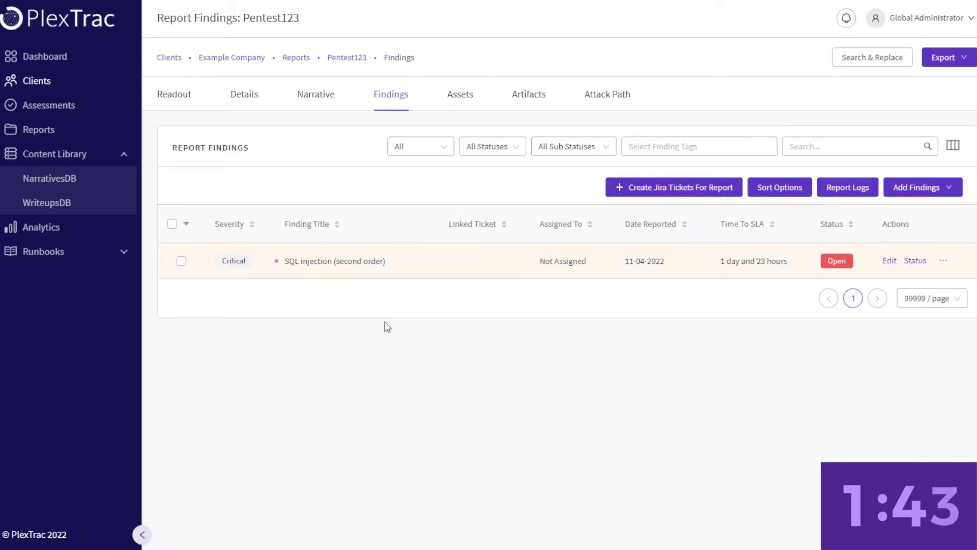
pyautogui.moveTo(922, 187)
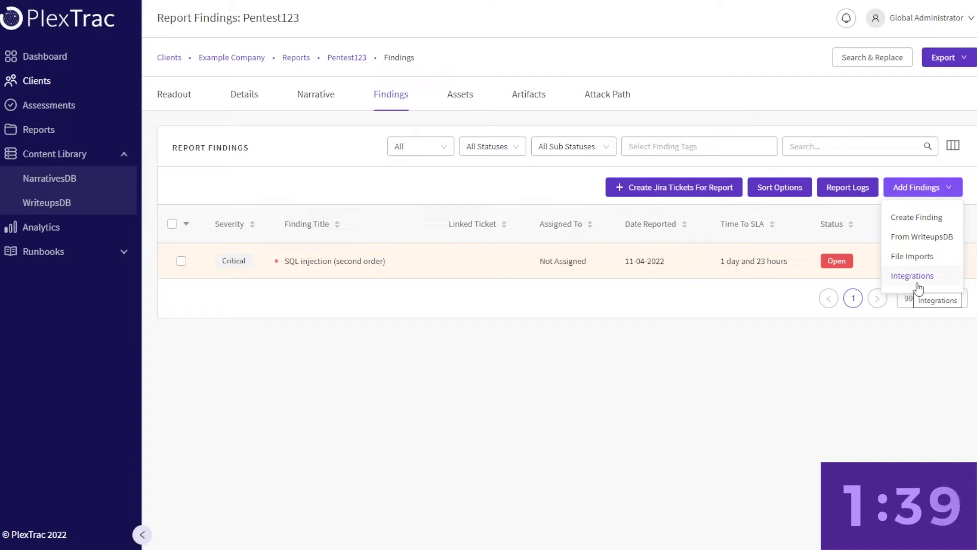
# Import the home_naivgc.nessus scan file into the Pentest123 findings
pyautogui.click(914, 257)
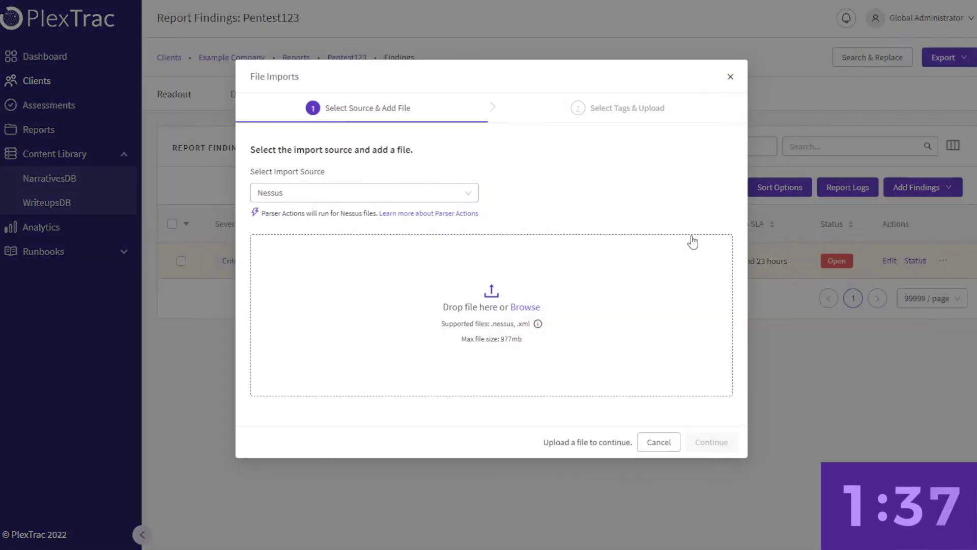
pyautogui.moveTo(66, 549); pyautogui.dragTo(467, 346)
pyautogui.click(723, 316)
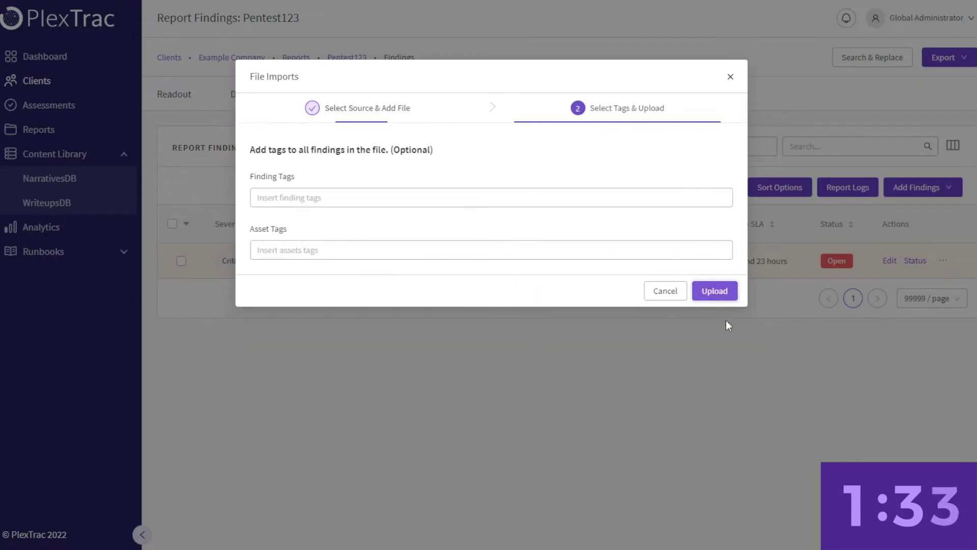
pyautogui.click(717, 290)
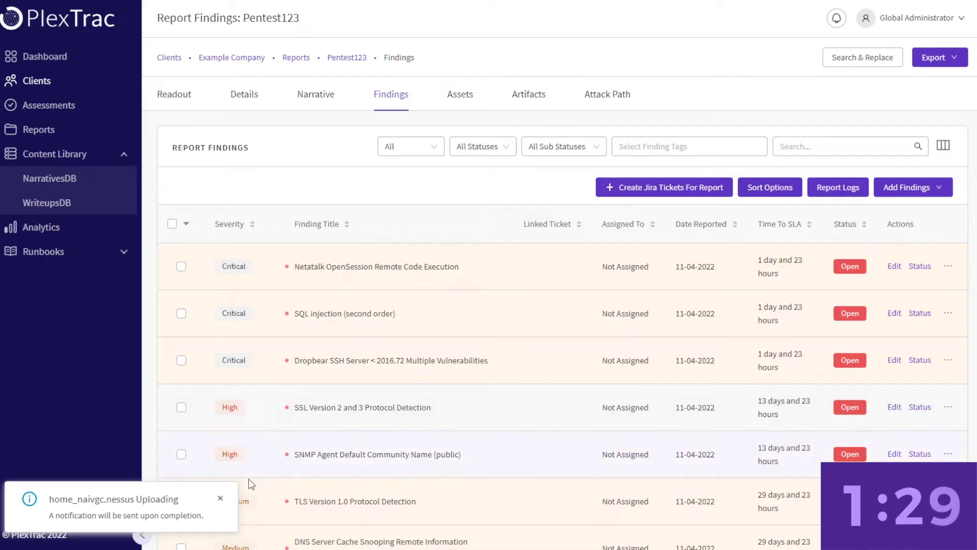
pyautogui.click(224, 497)
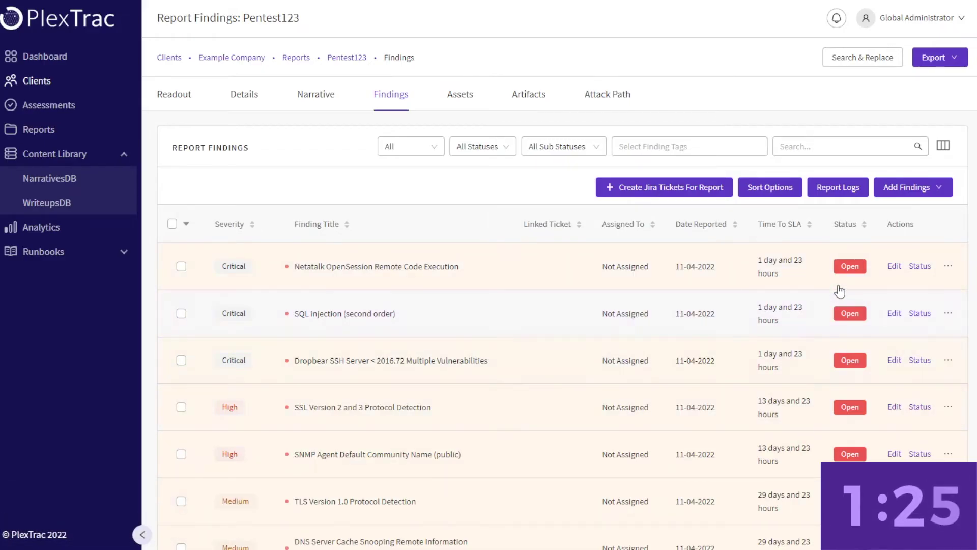
# Set the Netatalk OpenSession finding's status to Open: unassigned and assign it to a team member
pyautogui.click(850, 268)
pyautogui.click(310, 120)
pyautogui.click(416, 145)
pyautogui.click(415, 156)
pyautogui.click(409, 181)
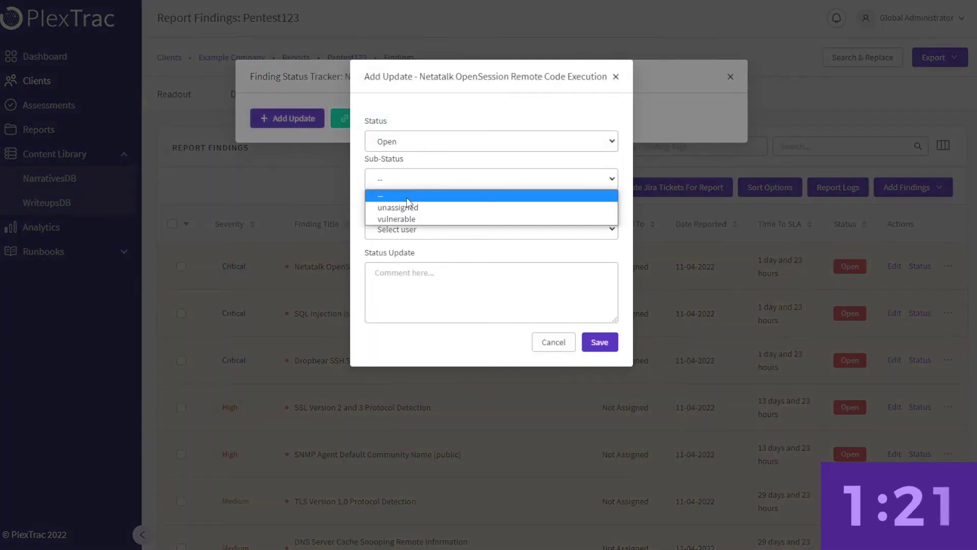
pyautogui.click(407, 207)
pyautogui.click(405, 228)
pyautogui.click(407, 279)
pyautogui.click(601, 343)
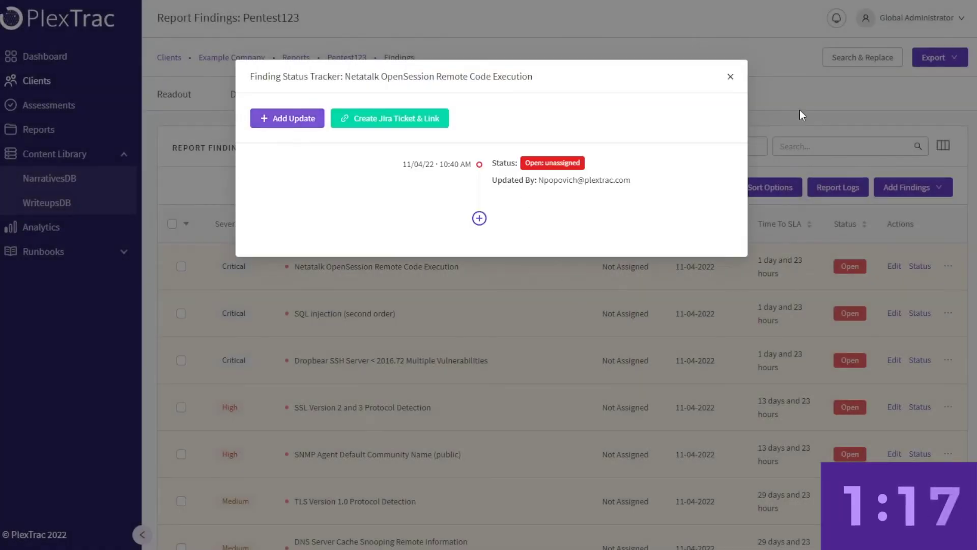
pyautogui.click(799, 109)
# Select the Netatalk, SQL injection, Dropbear SSH and SSL Version 2 and 3 findings for bulk actions
pyautogui.click(181, 267)
pyautogui.click(181, 313)
pyautogui.click(181, 359)
pyautogui.click(181, 407)
pyautogui.click(195, 187)
# Bulk-set the four selected findings to Open: vulnerable, then filter findings by Vulnerable sub-status
pyautogui.click(378, 184)
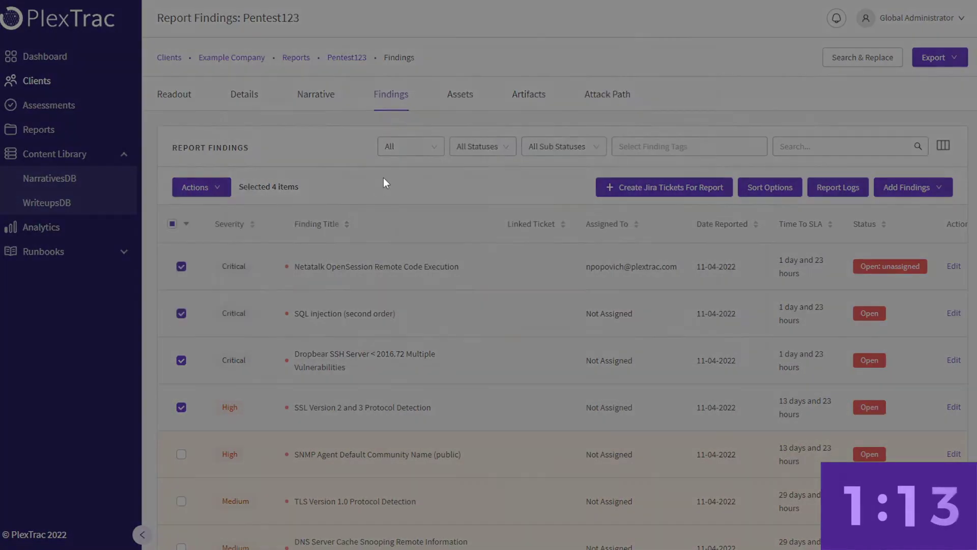
pyautogui.click(441, 129)
pyautogui.click(438, 142)
pyautogui.click(422, 159)
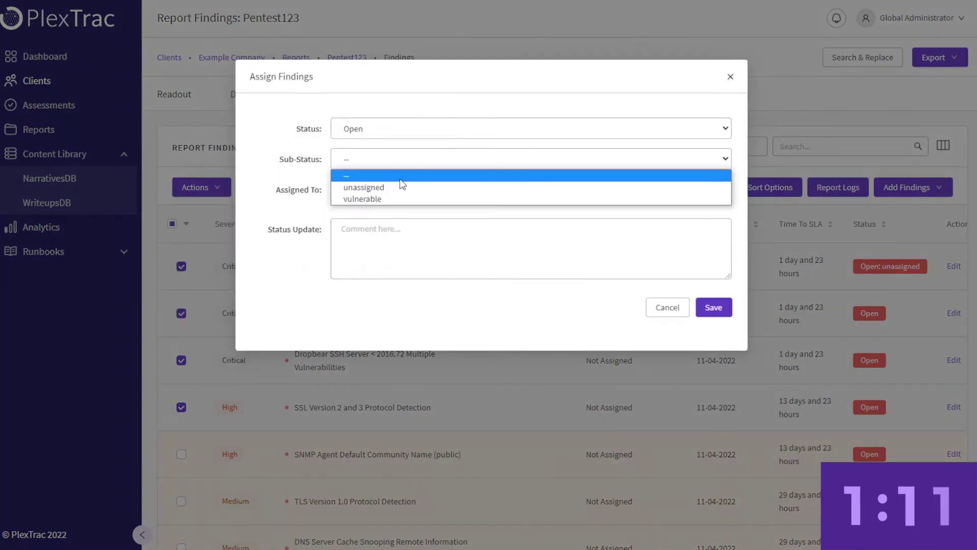
pyautogui.click(384, 197)
pyautogui.click(713, 315)
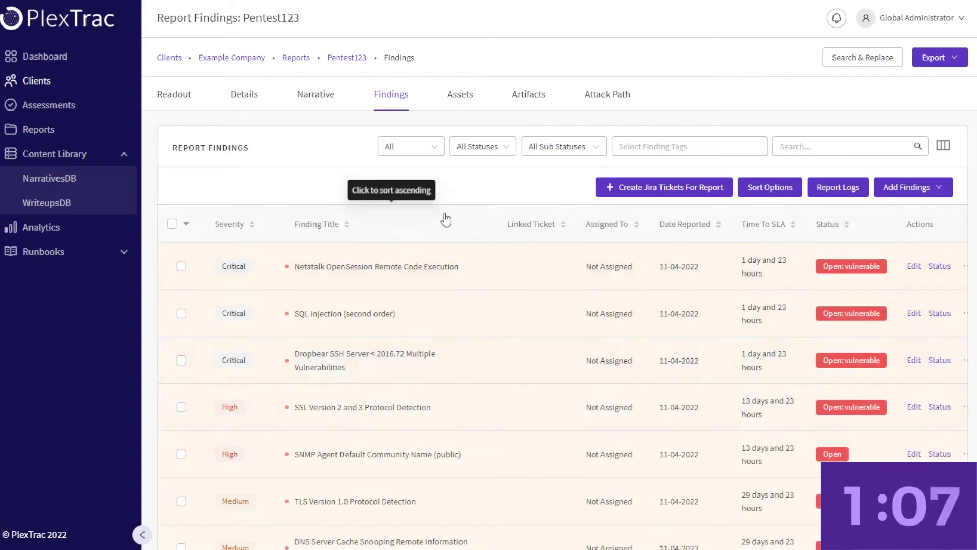
pyautogui.click(583, 151)
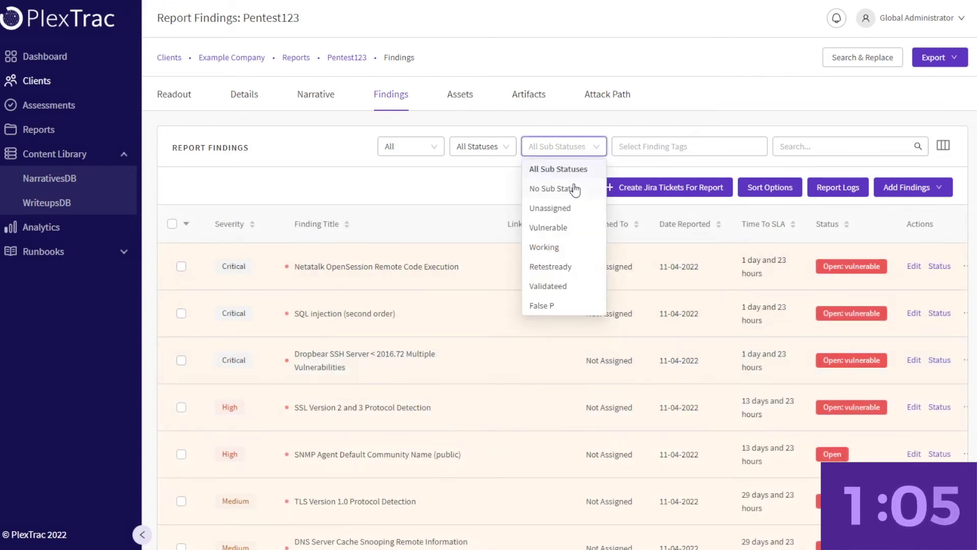
pyautogui.click(560, 227)
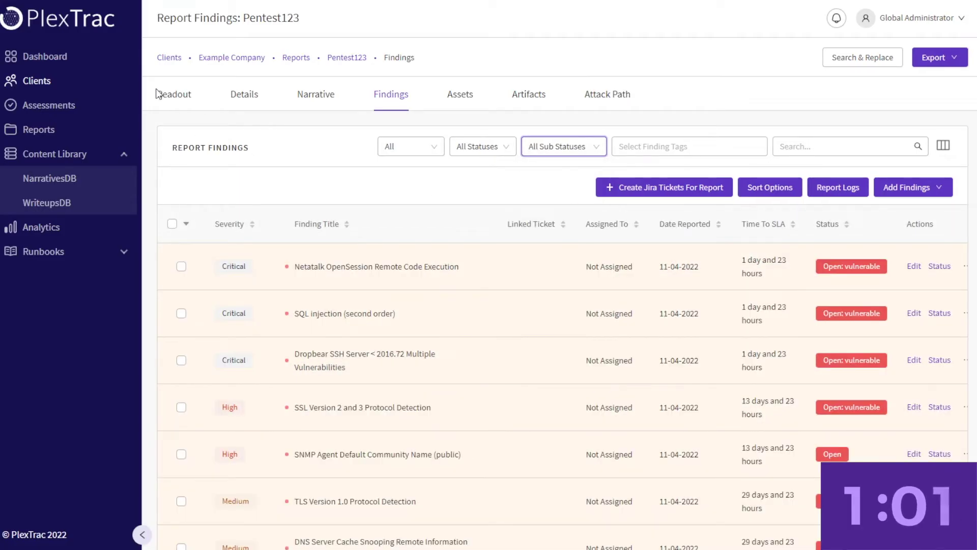
# From the SQL injection finding's %%COMPANY_NAME%% text, replace all short codes in Pentest123 via Search & Replace
pyautogui.click(214, 110)
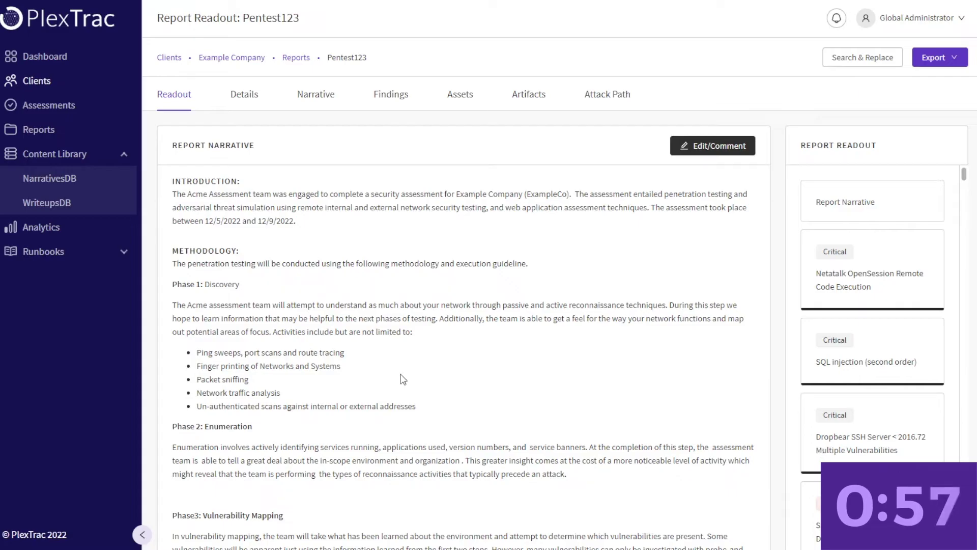
pyautogui.click(915, 372)
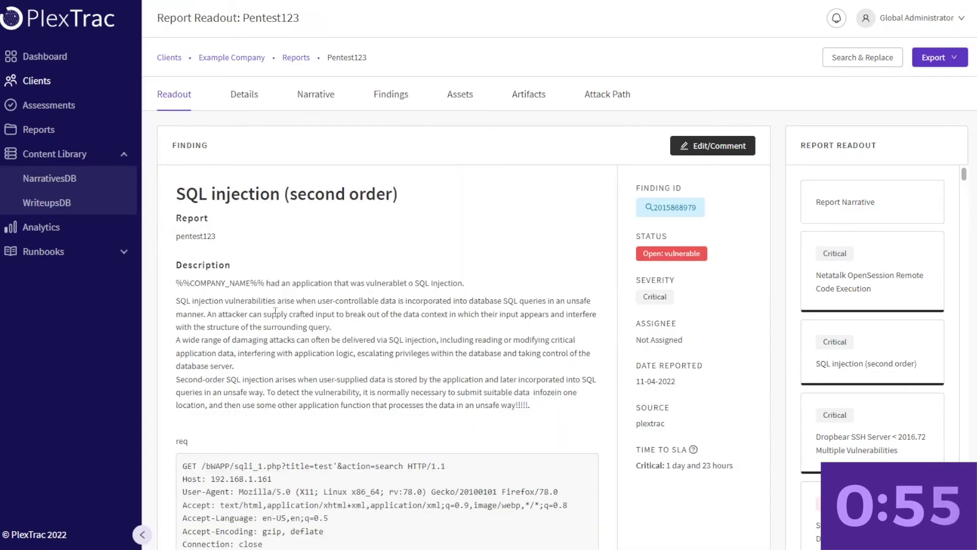
pyautogui.moveTo(214, 285); pyautogui.dragTo(171, 293)
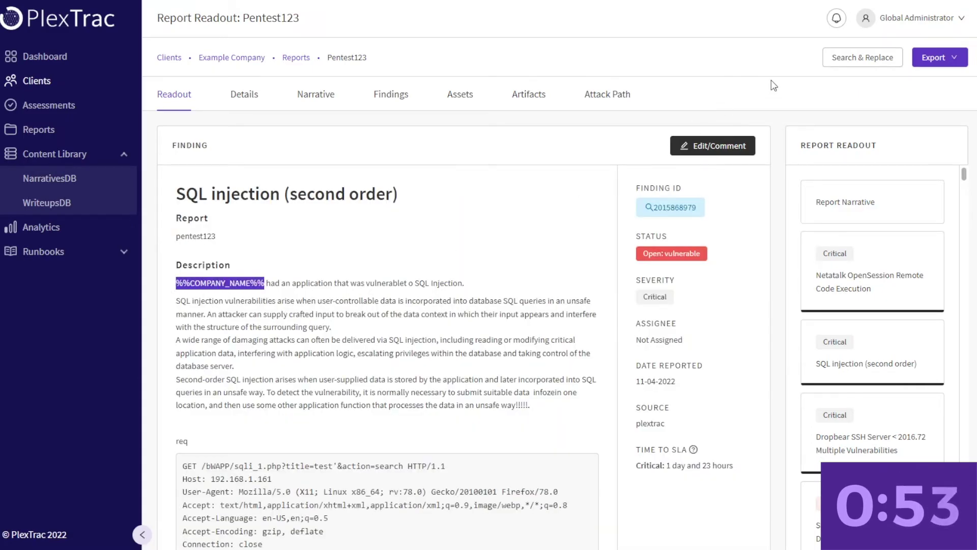
pyautogui.click(855, 58)
pyautogui.click(474, 115)
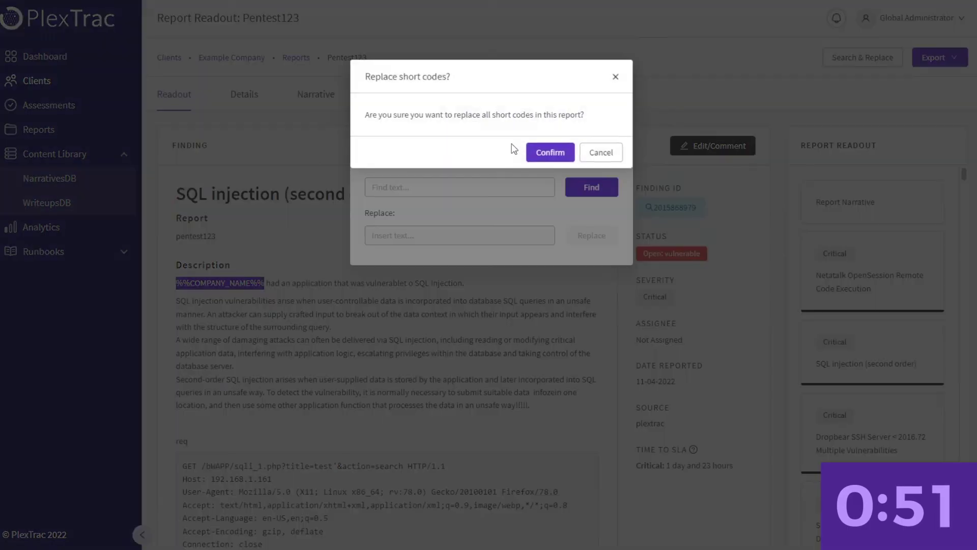
pyautogui.click(560, 153)
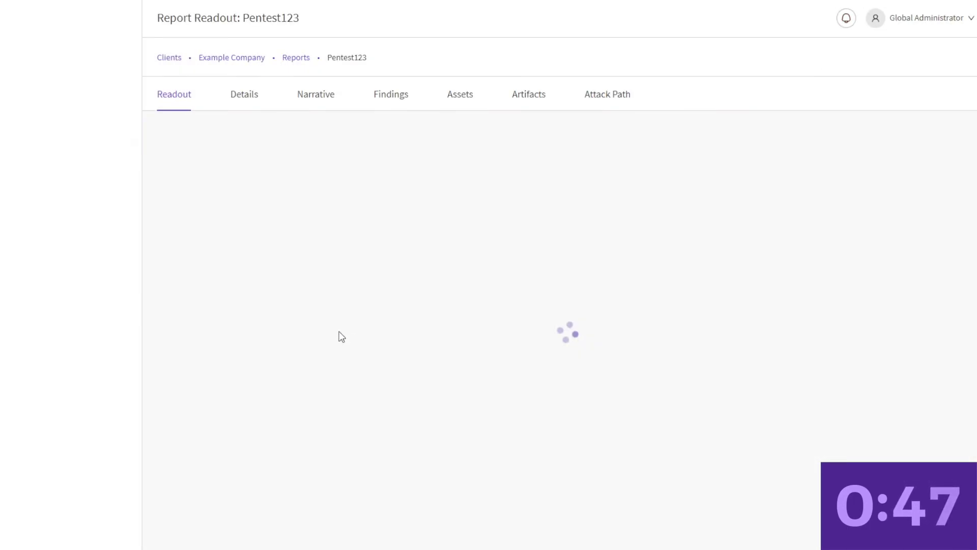
# Export the report to Word, saving Example_Company_pentest123_12-09-2022_606944.docx to Downloads, and open it
pyautogui.click(889, 346)
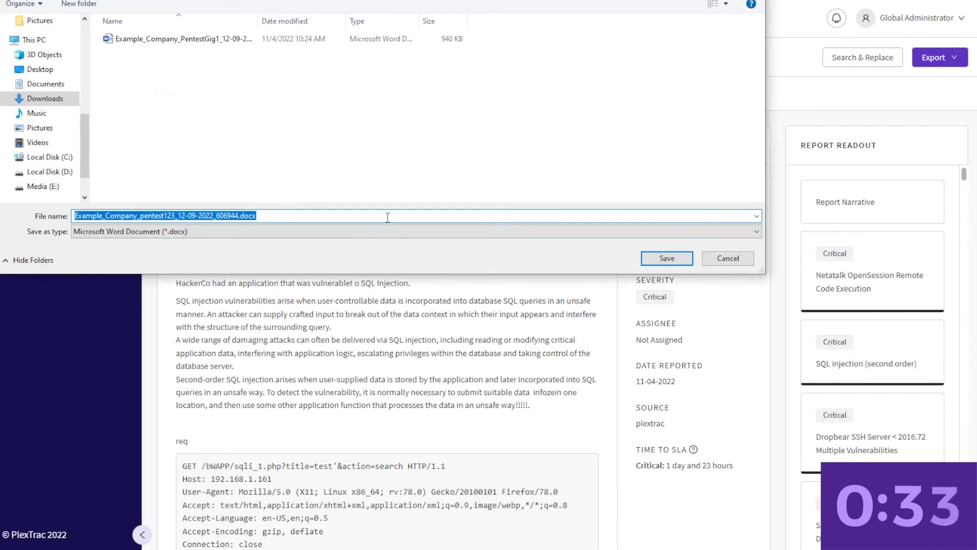
pyautogui.click(671, 262)
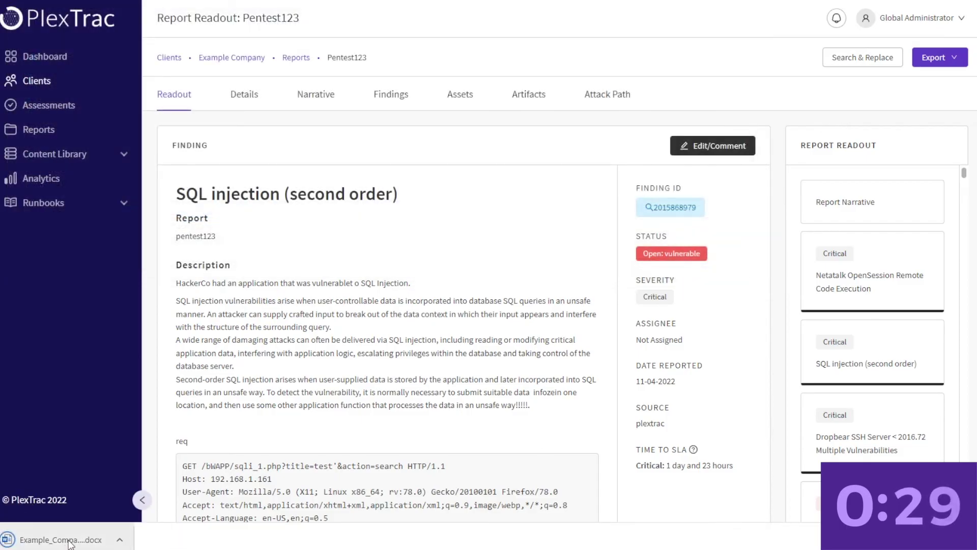
pyautogui.click(71, 540)
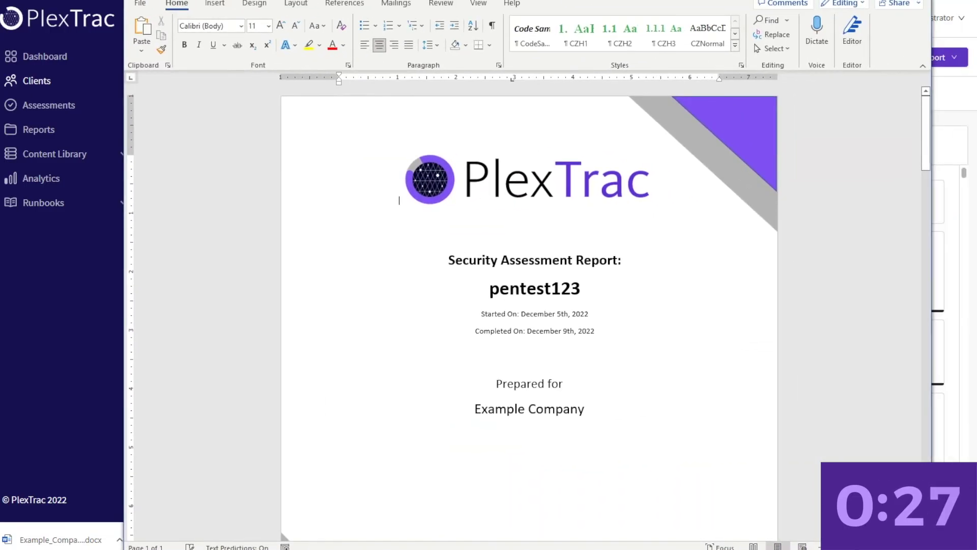
# Scroll the Word report from the cover to the page 10 findings summary table
pyautogui.scroll(-1, 835, 188)
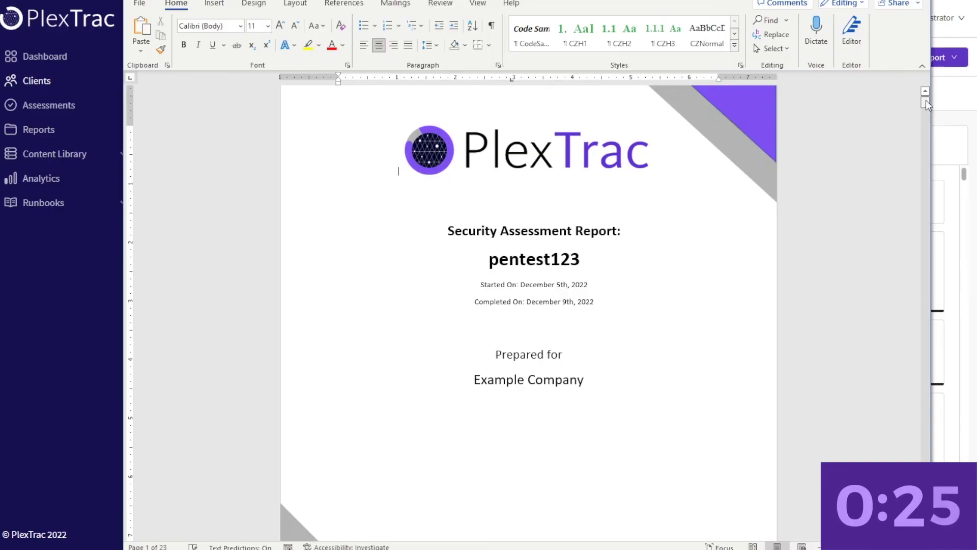
pyautogui.moveTo(925, 99); pyautogui.dragTo(927, 120)
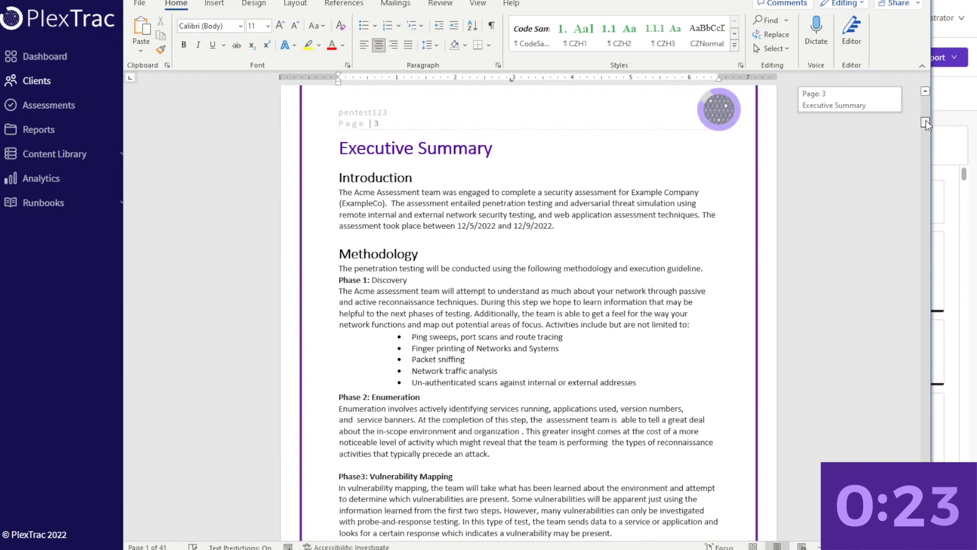
pyautogui.scroll(-20, 794, 280)
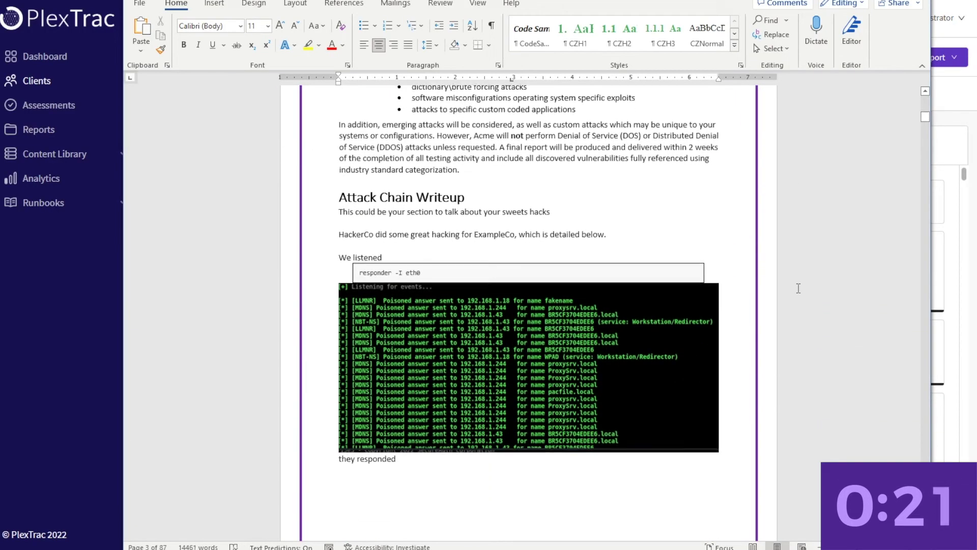
pyautogui.scroll(-20, 798, 288)
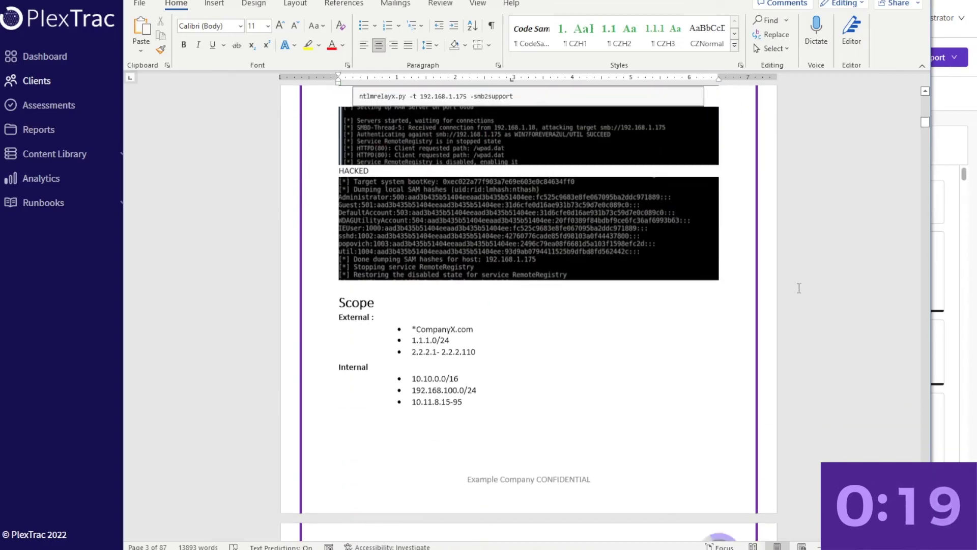
pyautogui.scroll(-15, 800, 288)
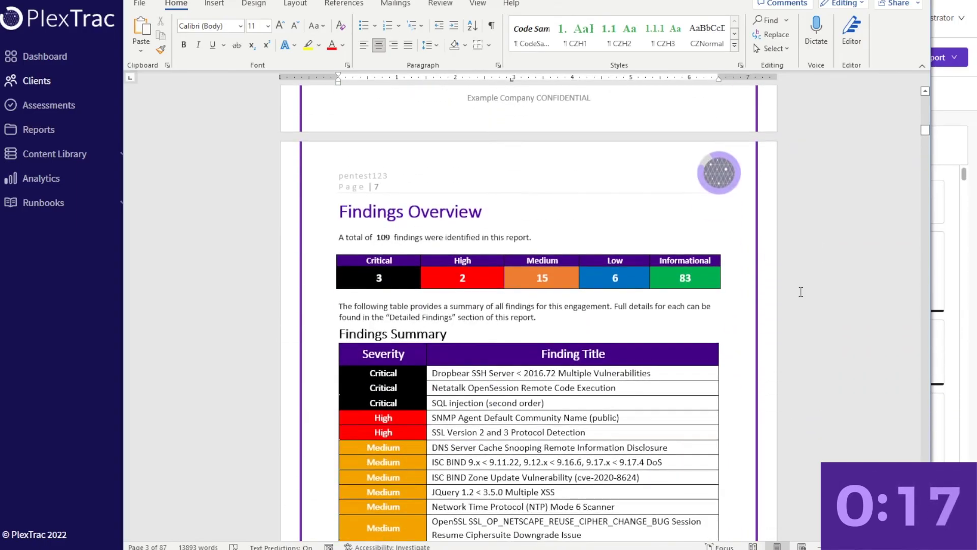
pyautogui.scroll(-15, 800, 291)
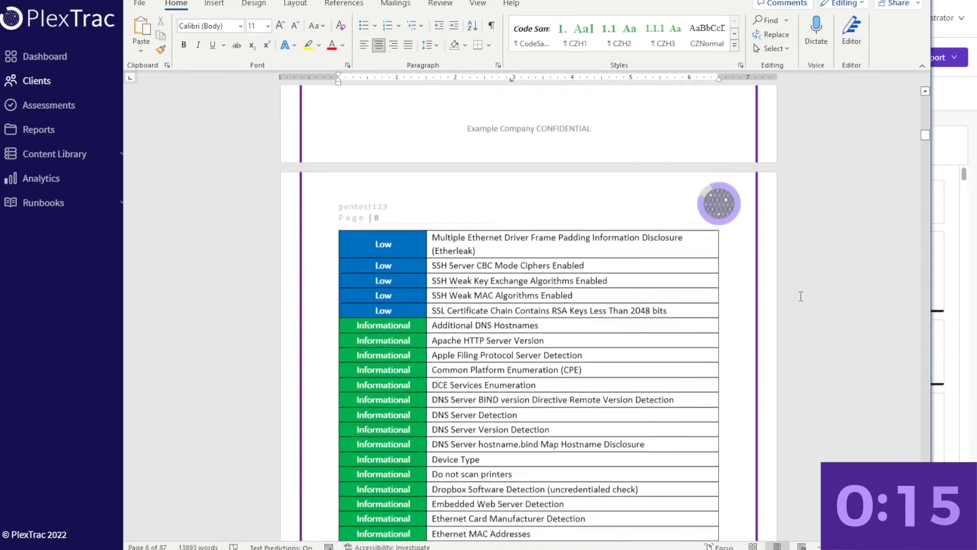
pyautogui.scroll(-15, 802, 298)
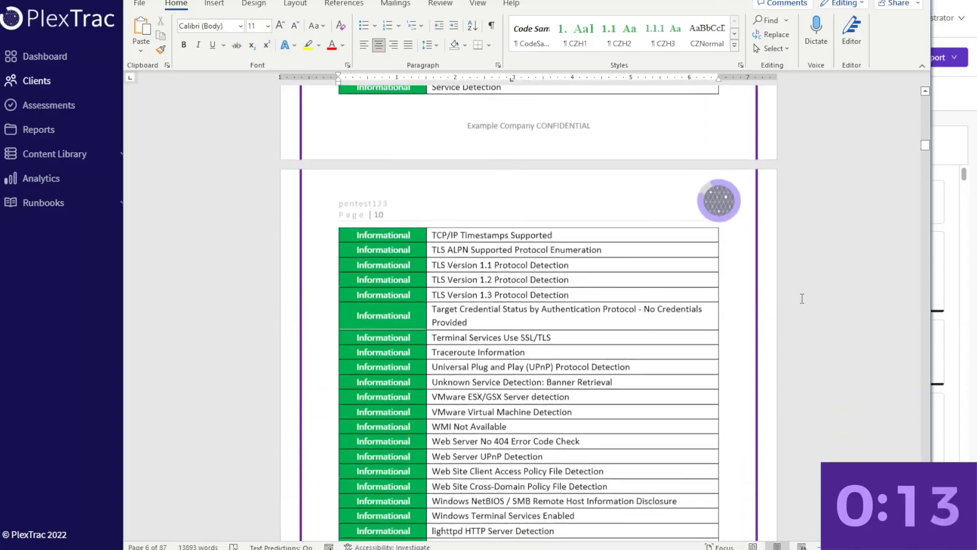